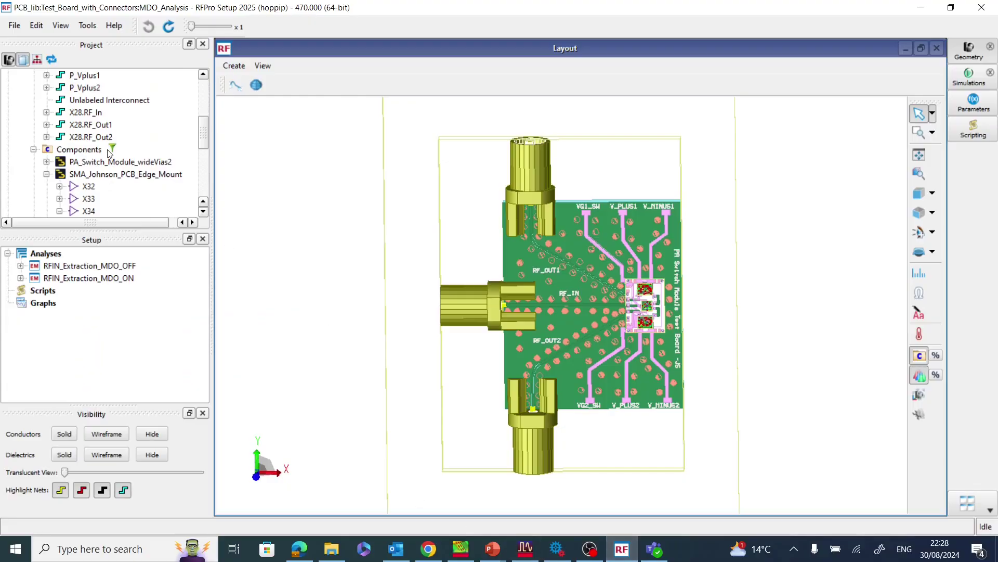
# - Collapse the layout's Nets and Components lists in the project tree and display the conductors as wireframe
pyautogui.scroll(4, 111, 153)
pyautogui.click(33, 87)
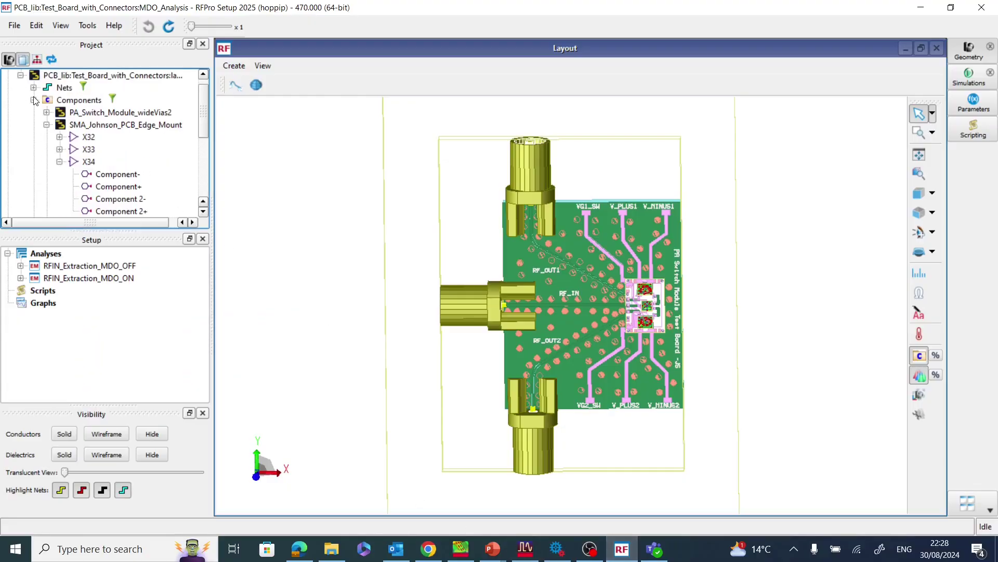
pyautogui.click(34, 100)
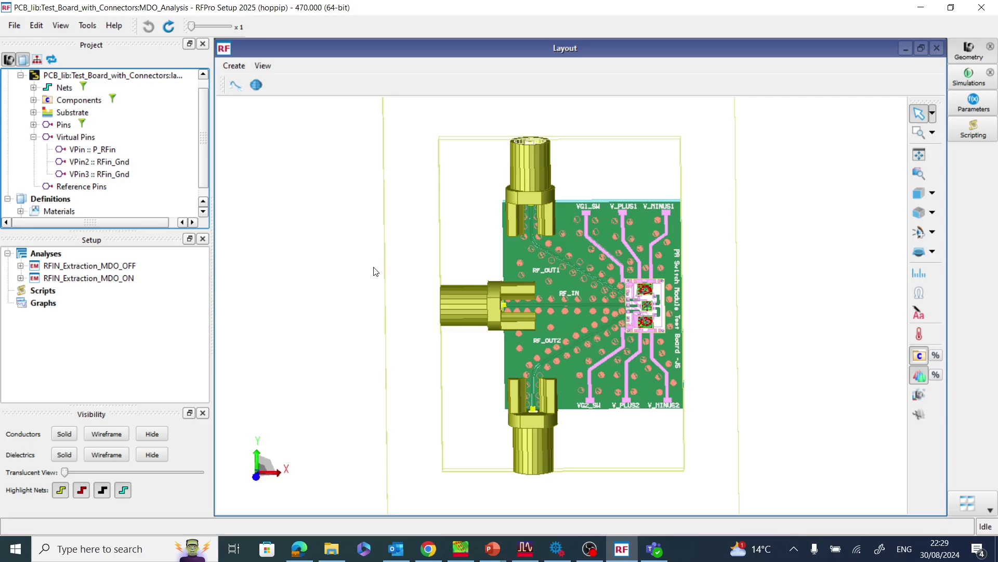
pyautogui.click(108, 455)
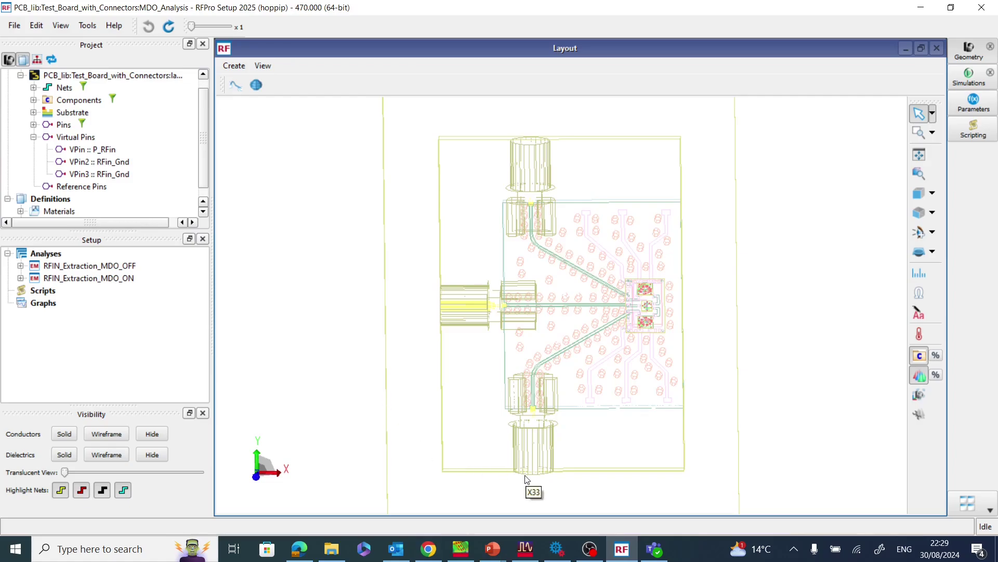
# - Examine the wireframe test board around the RF input connector, the RF traces, the board edge and the switch module
pyautogui.scroll(5, 500, 299)
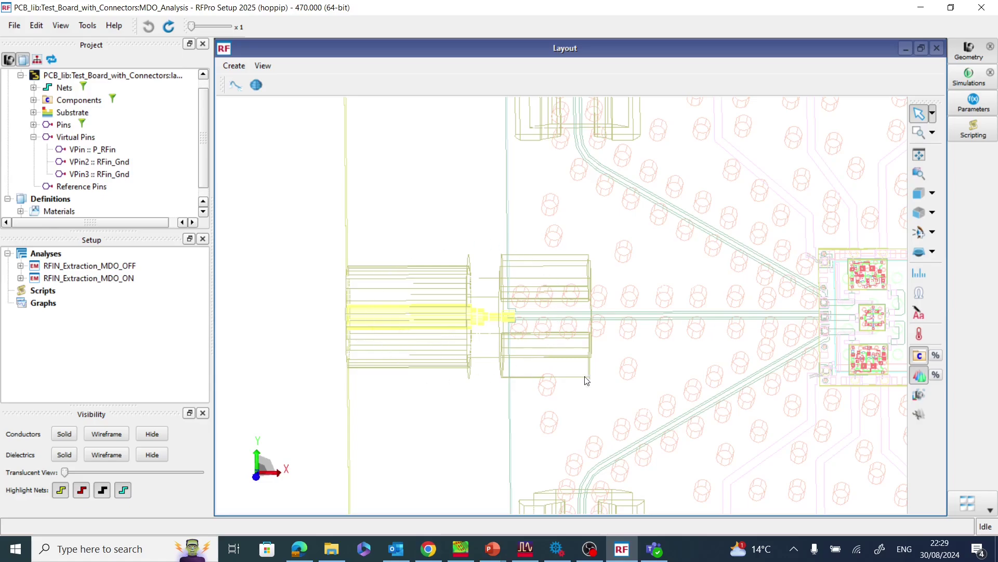
pyautogui.moveTo(711, 321)
pyautogui.scroll(-2, 340, 298)
pyautogui.scroll(-3, 341, 298)
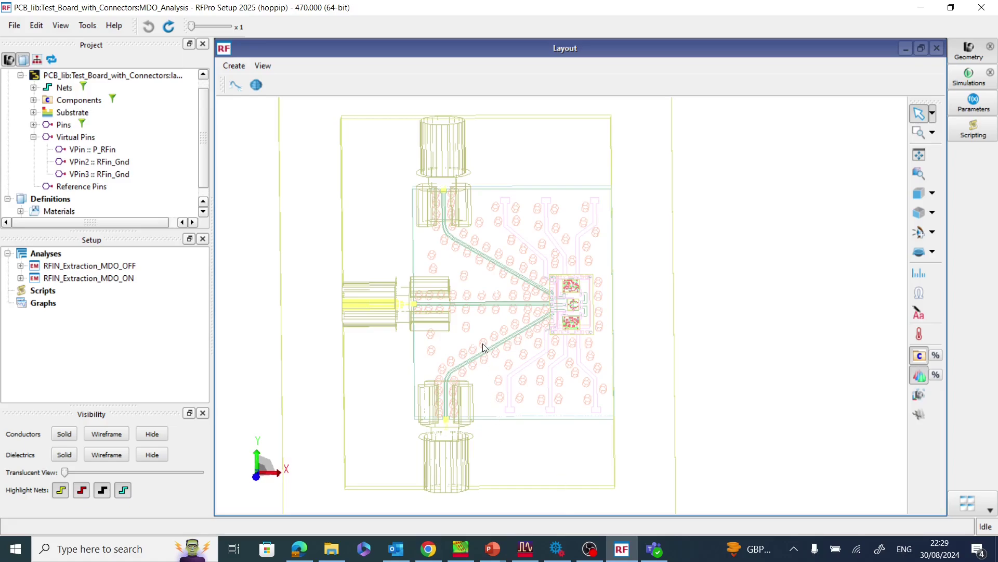
pyautogui.moveTo(483, 347)
pyautogui.scroll(3, 406, 311)
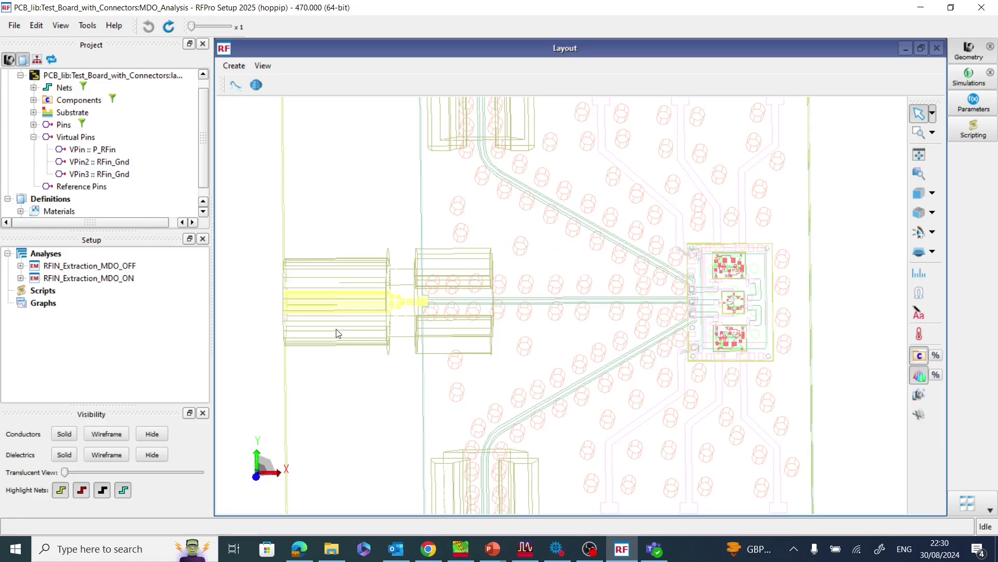
pyautogui.scroll(-2, 337, 333)
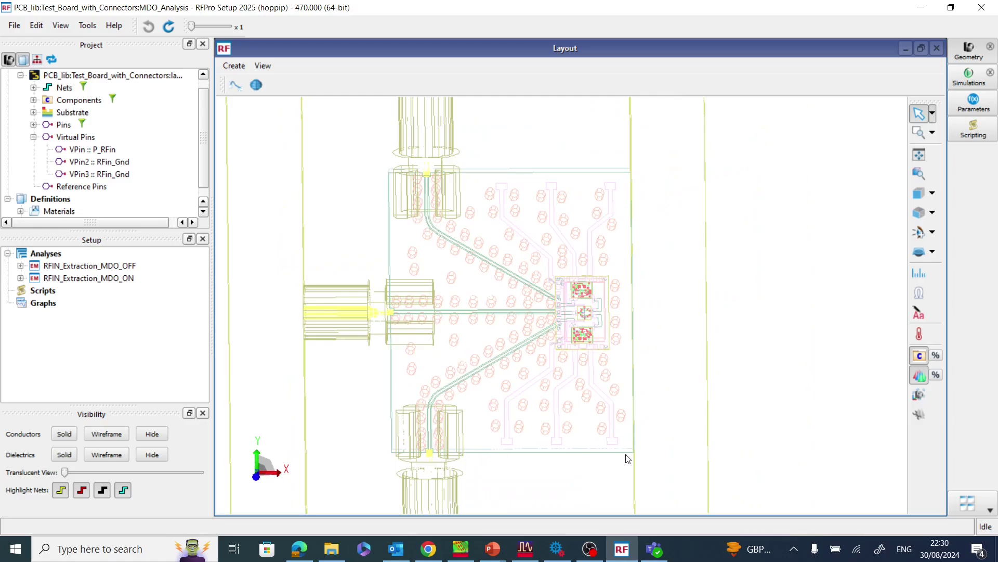
pyautogui.moveTo(633, 443)
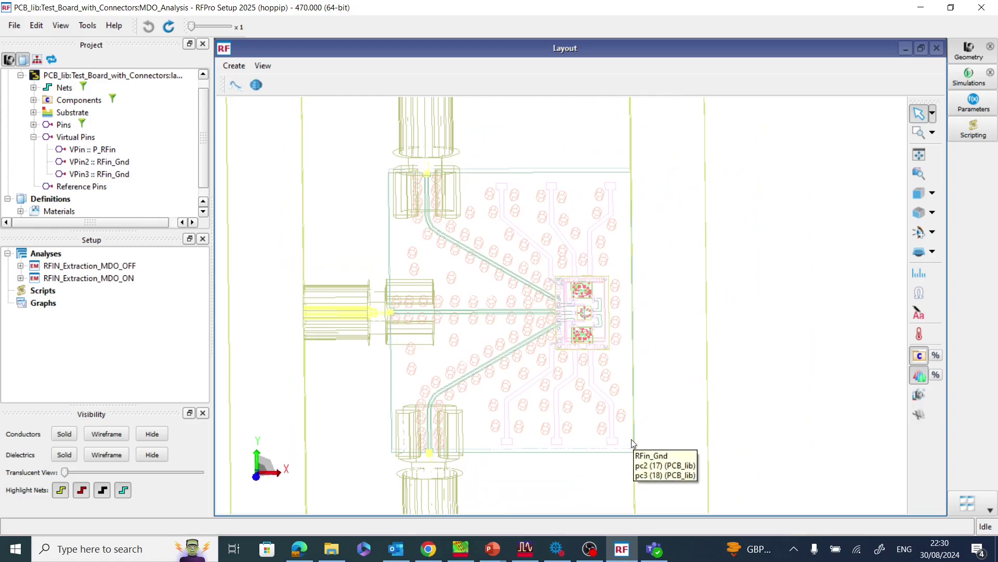
pyautogui.moveTo(547, 317)
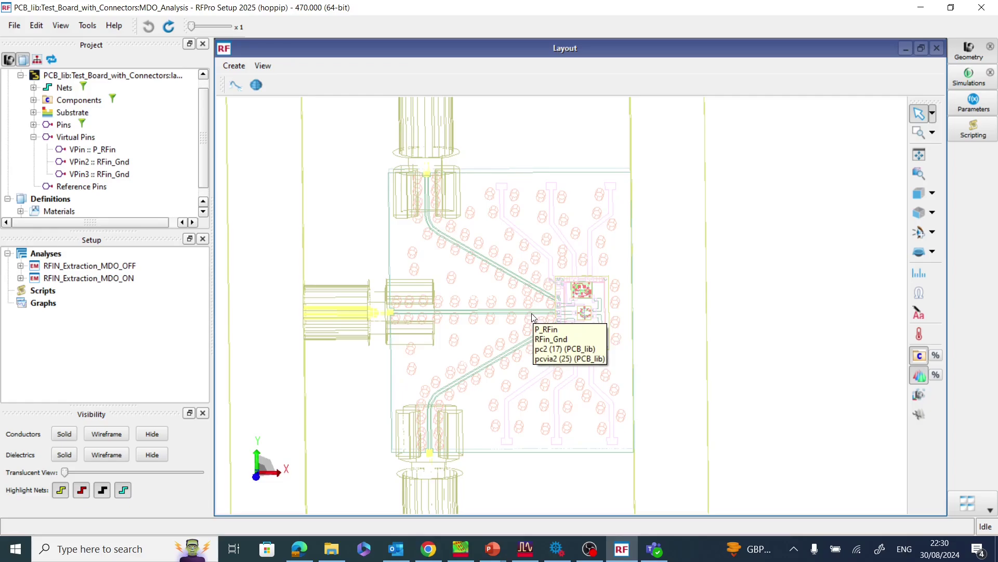
pyautogui.moveTo(557, 437)
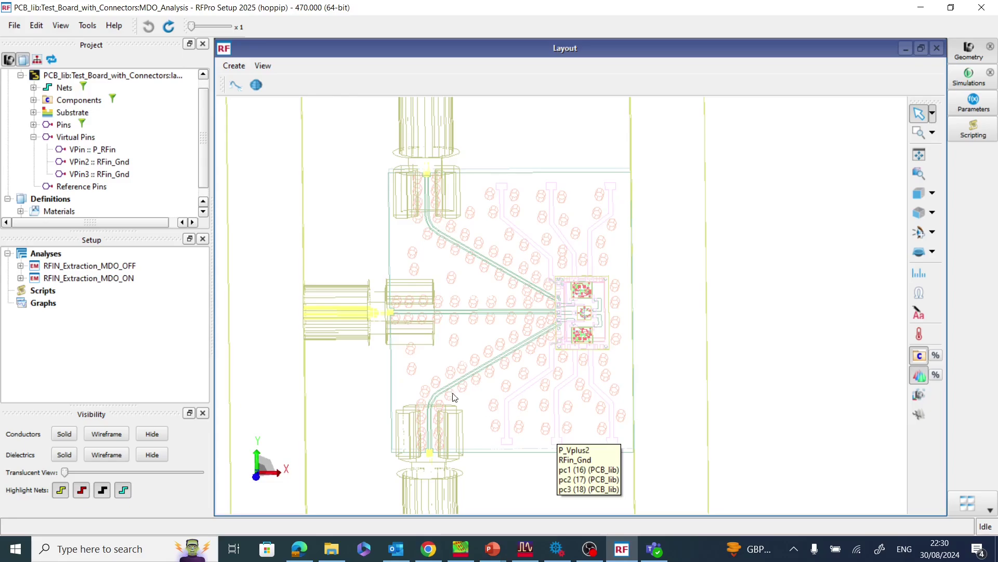
pyautogui.moveTo(413, 368)
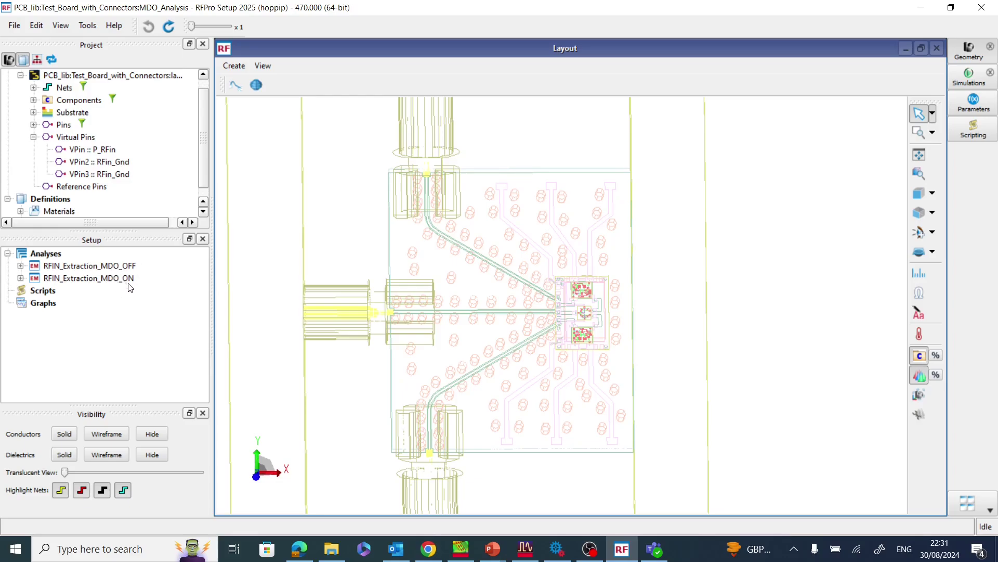
# - Highlight the P_RFin net and the X34 connector part included in the RFIN_Extraction_MDO_OFF analysis together in the layout
pyautogui.click(20, 267)
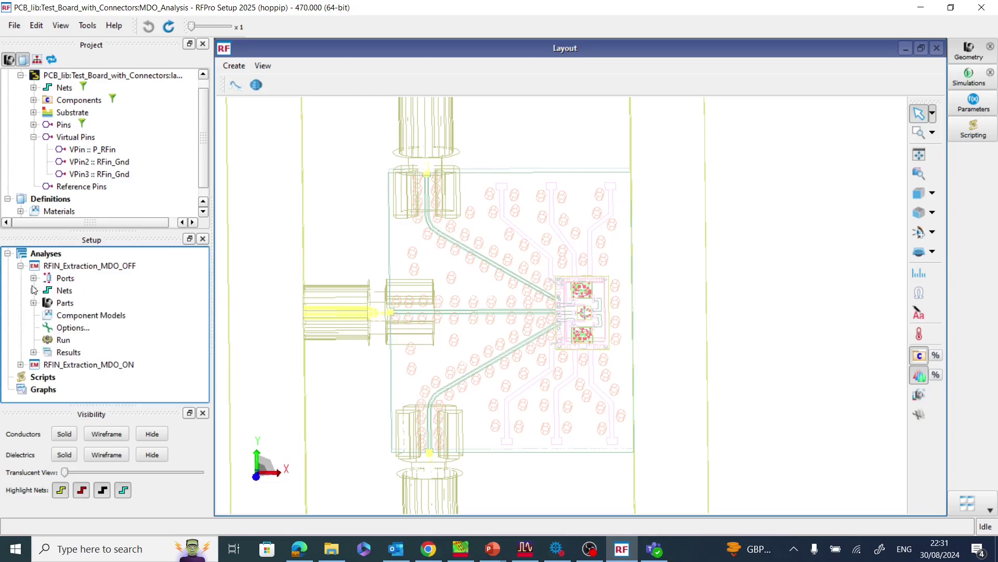
pyautogui.click(33, 290)
pyautogui.click(75, 315)
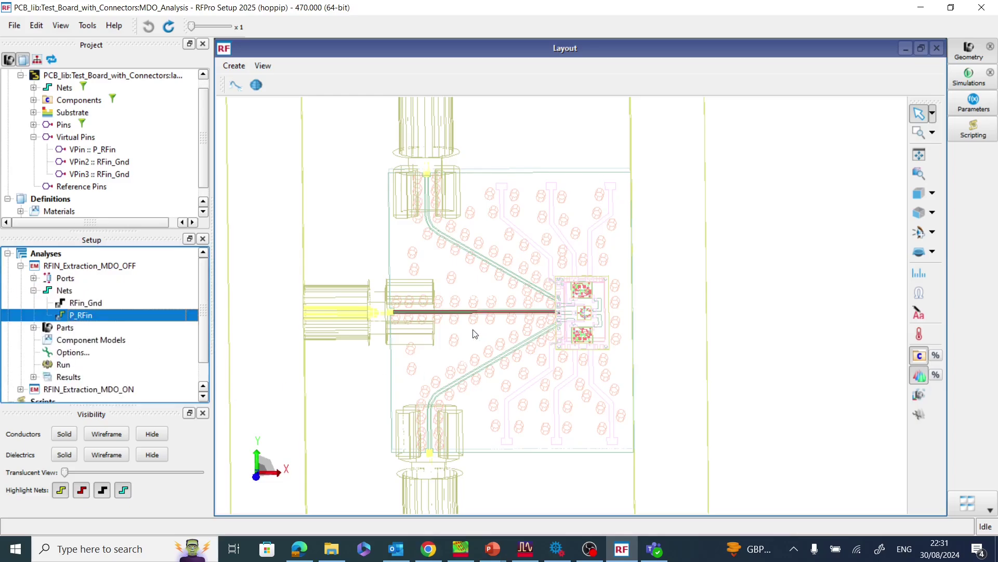
pyautogui.scroll(2, 362, 310)
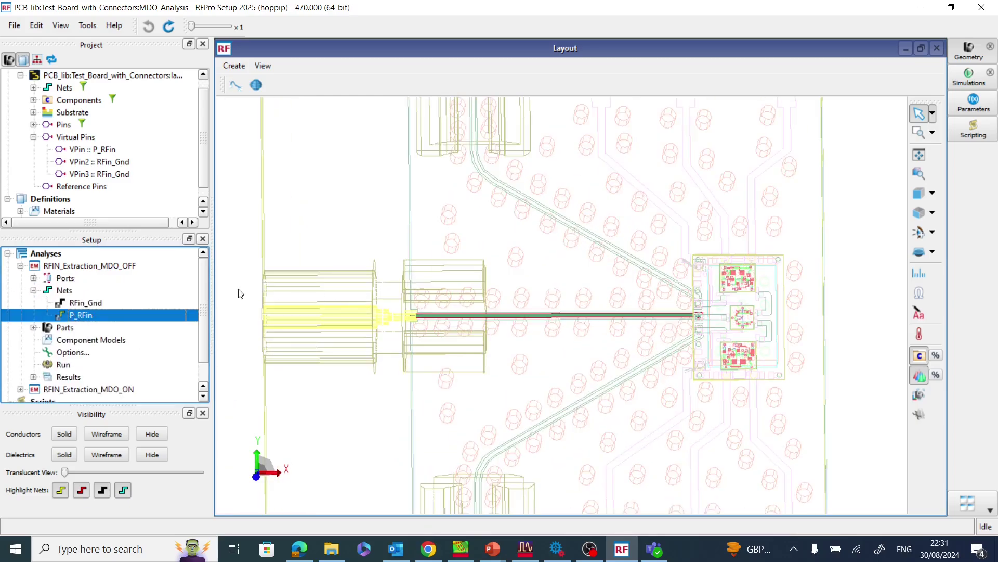
pyautogui.click(33, 328)
pyautogui.click(76, 340)
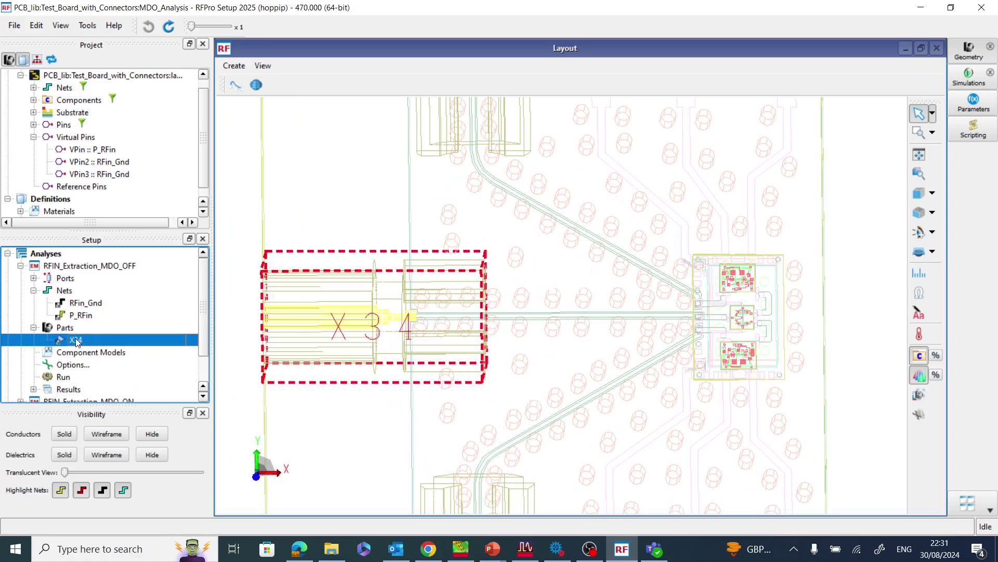
pyautogui.keyDown('ctrl'); pyautogui.click(81, 315); pyautogui.keyUp('ctrl')
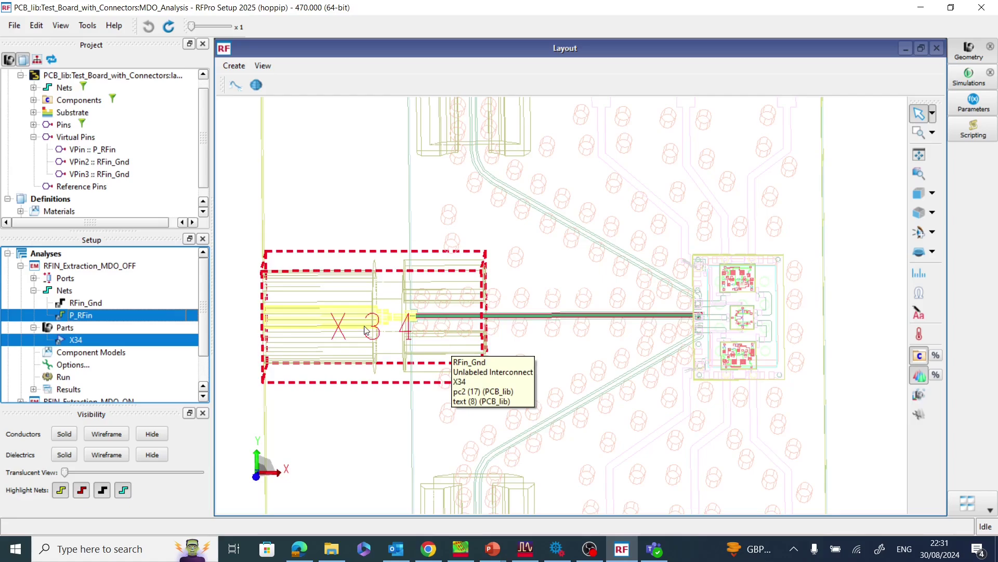
# - Locate the P_RFin net and the X34 SMA connector among the layout's nets and components in the project tree
pyautogui.click(34, 88)
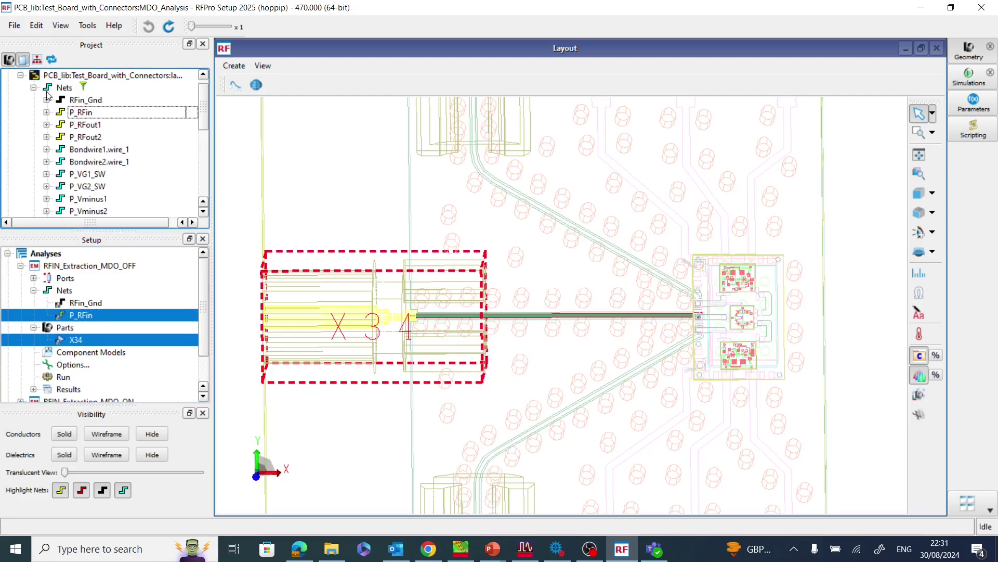
pyautogui.click(89, 116)
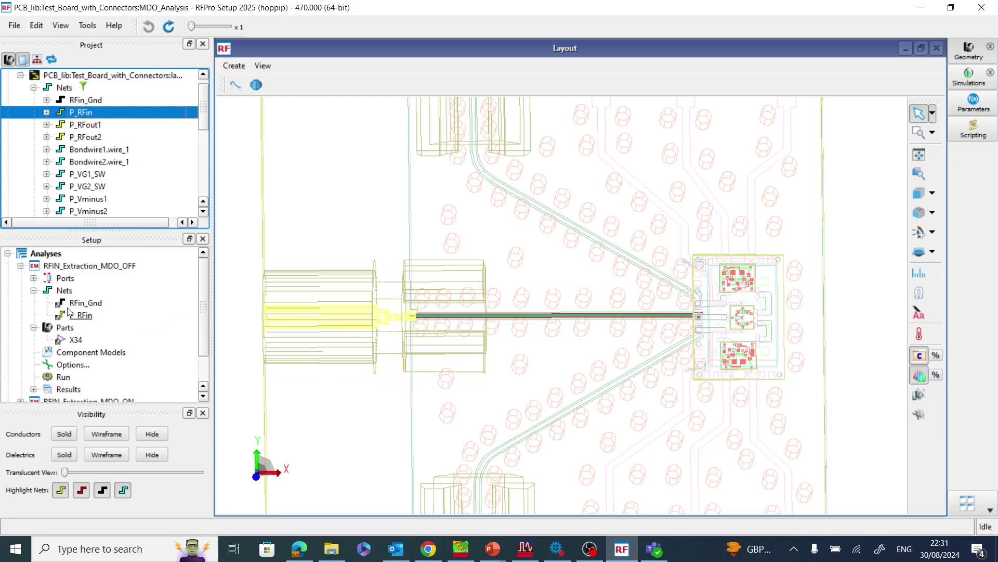
pyautogui.click(33, 88)
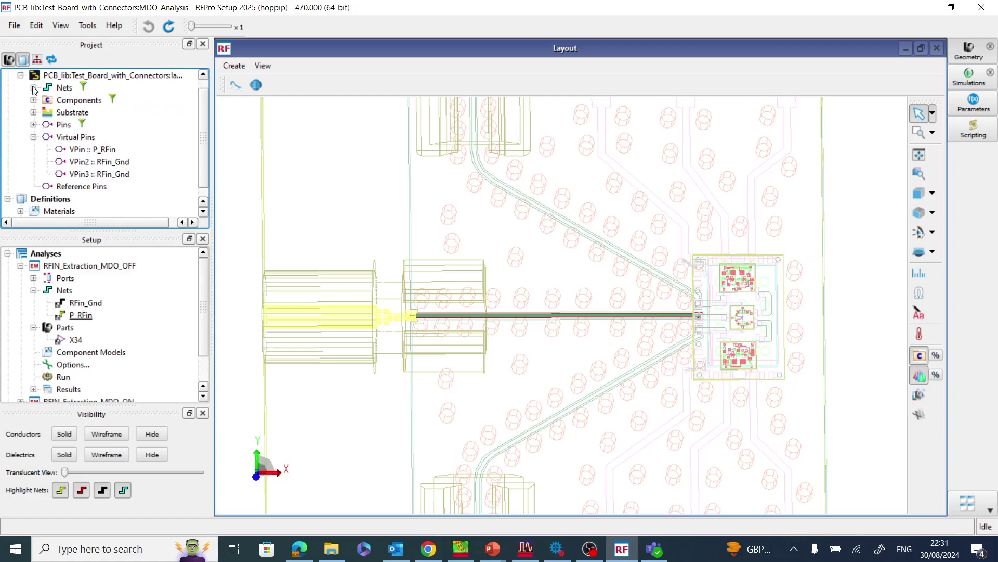
pyautogui.click(34, 100)
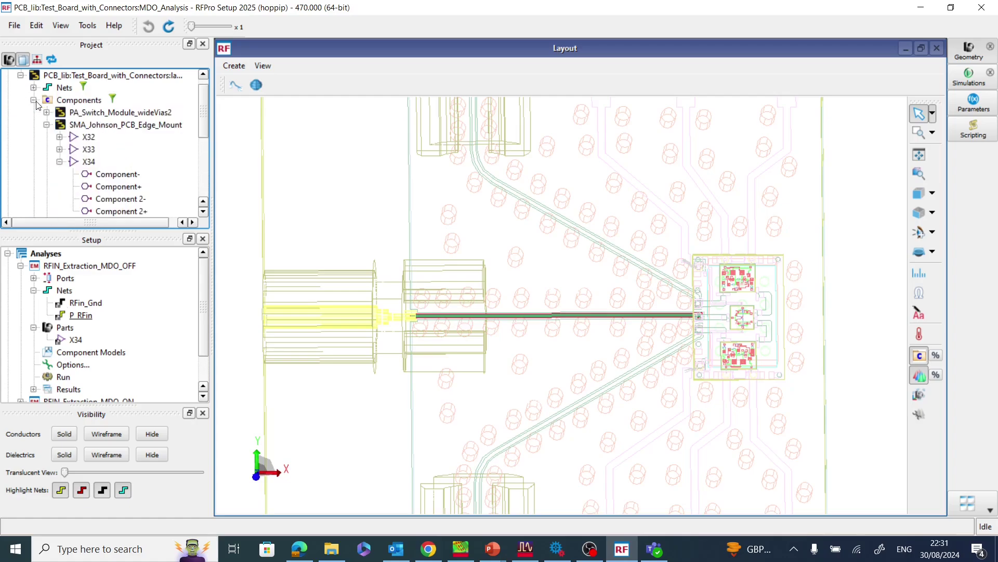
pyautogui.click(89, 162)
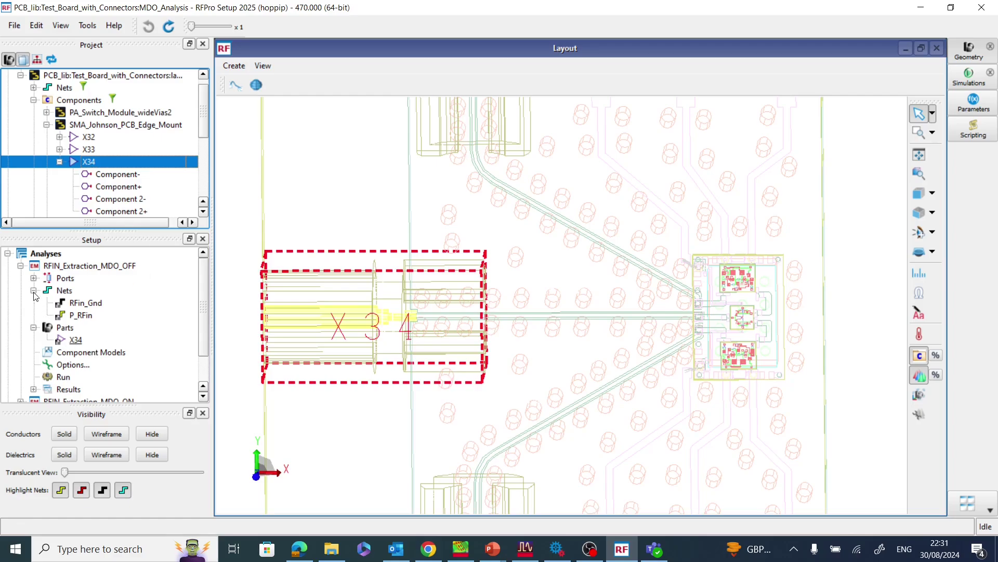
# - Show the ports of RFIN_Extraction_MDO_OFF and inspect their pins in 3D at the X34 connector and the switch module
pyautogui.click(33, 291)
pyautogui.click(65, 278)
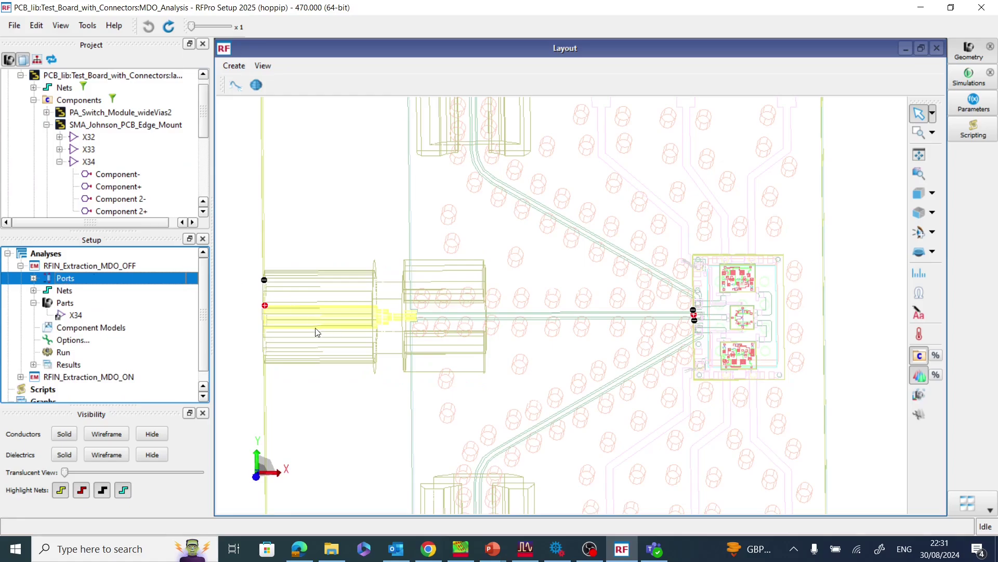
pyautogui.moveTo(290, 338); pyautogui.dragTo(345, 334, button='middle')
pyautogui.scroll(3, 349, 299)
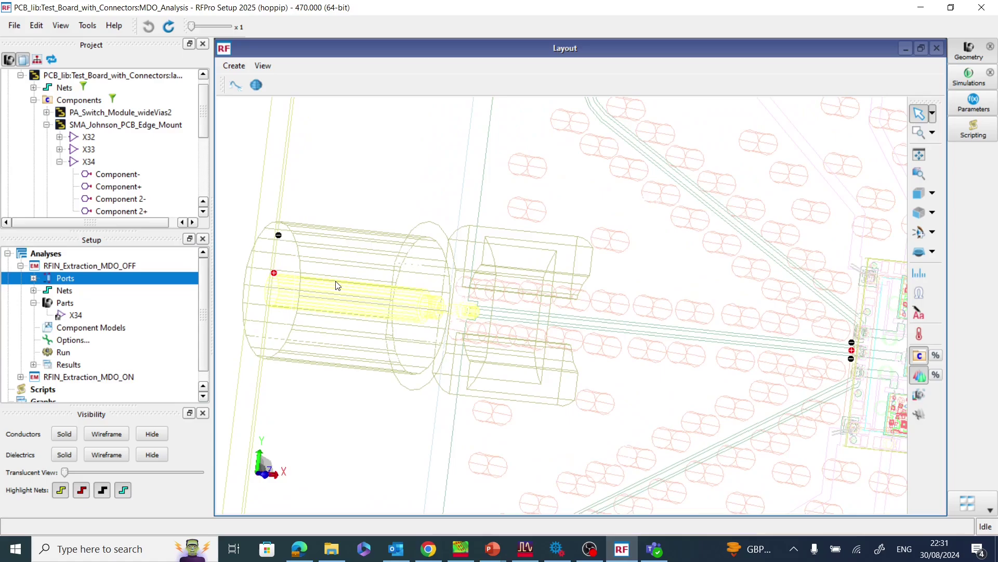
pyautogui.moveTo(338, 232); pyautogui.dragTo(334, 243, button='middle')
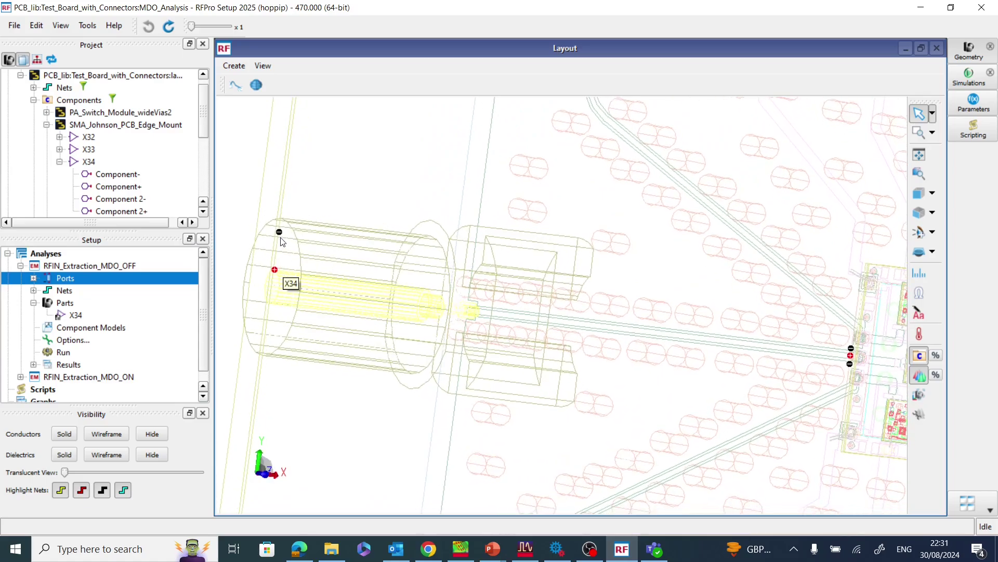
pyautogui.scroll(5, 850, 360)
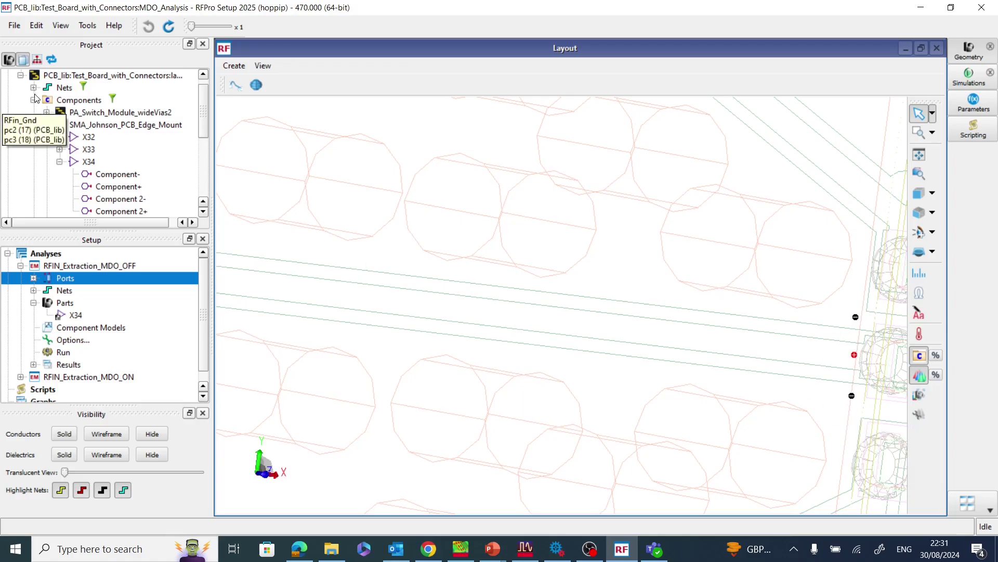
# - Collapse the Components list, select the layout's Virtual Pins, and view the RF input line and connector
pyautogui.click(47, 124)
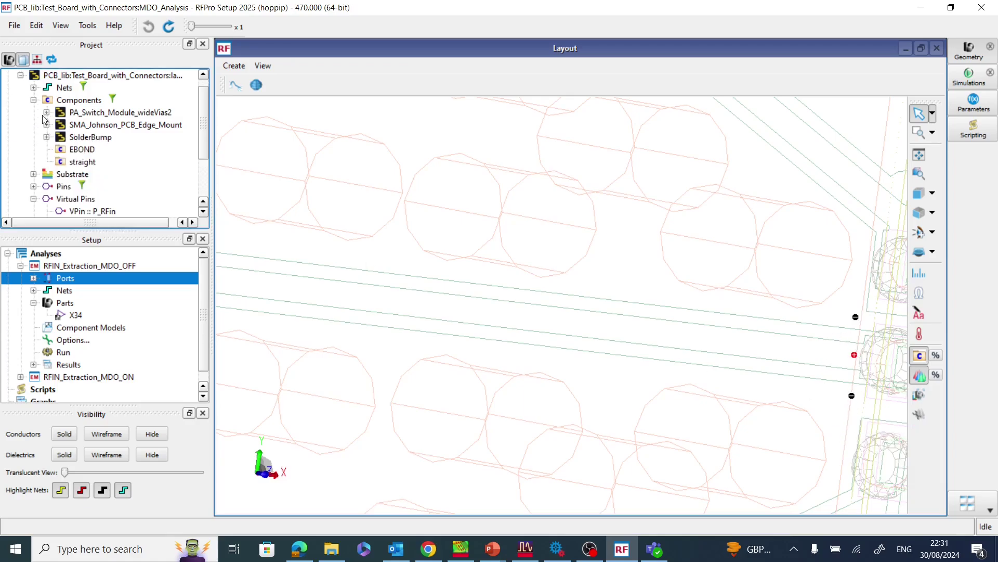
pyautogui.click(34, 101)
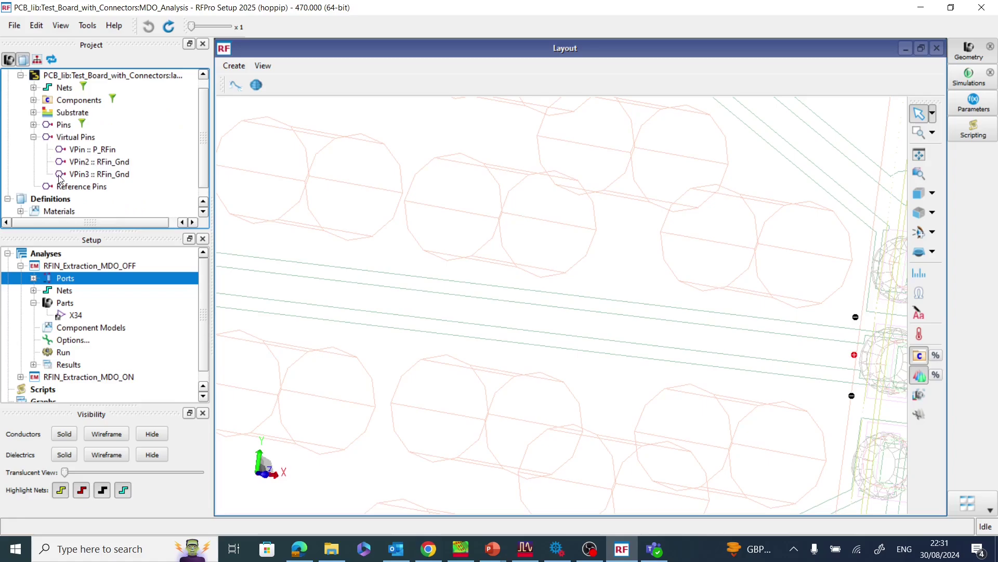
pyautogui.click(60, 138)
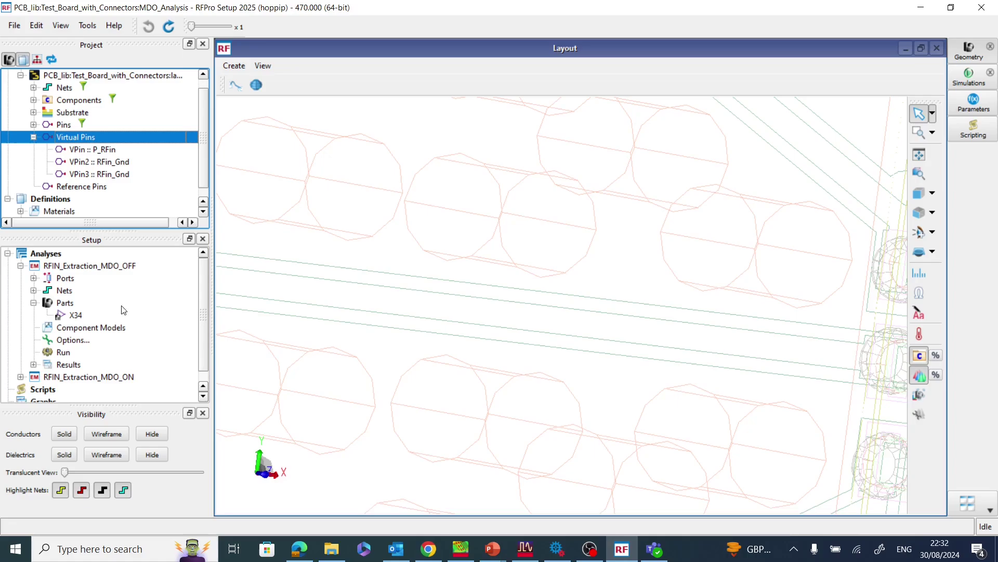
pyautogui.scroll(-2, 567, 385)
pyautogui.scroll(-4, 522, 315)
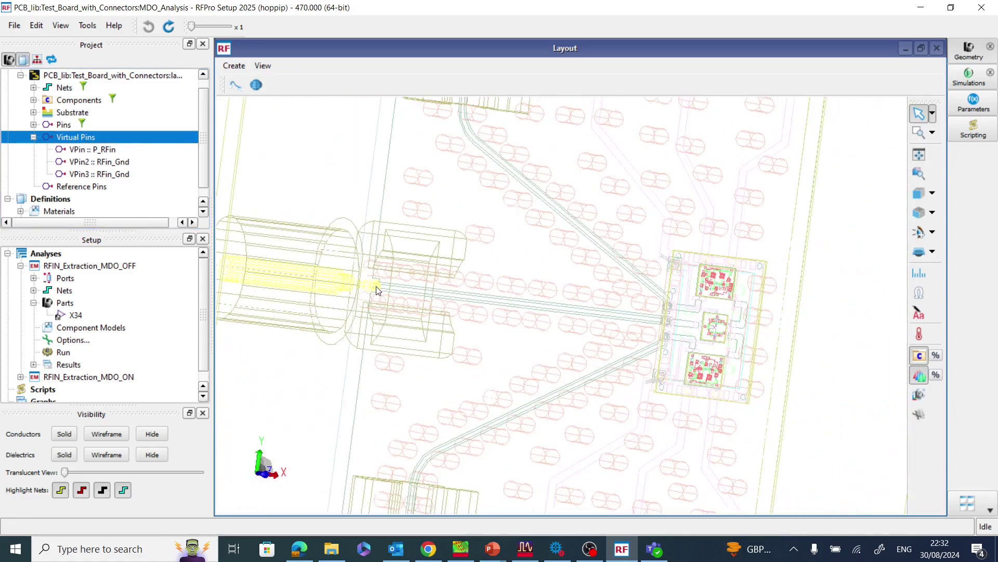
pyautogui.scroll(2, 380, 285)
pyautogui.scroll(1, 390, 295)
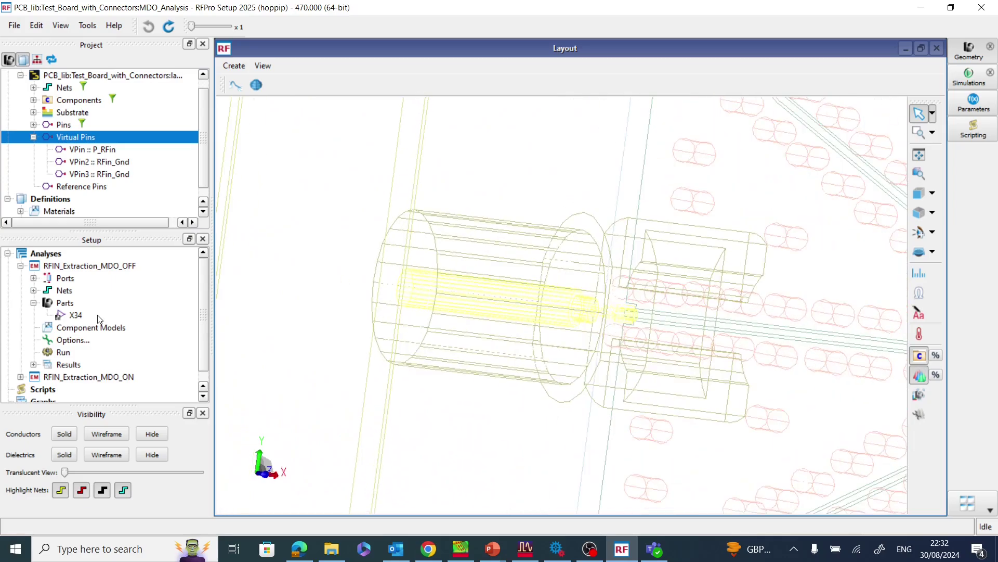
# - Review the frequency plan and advanced FEM simulator settings in the RFIN_Extraction_MDO_OFF options, leaving without changes
pyautogui.doubleClick(70, 341)
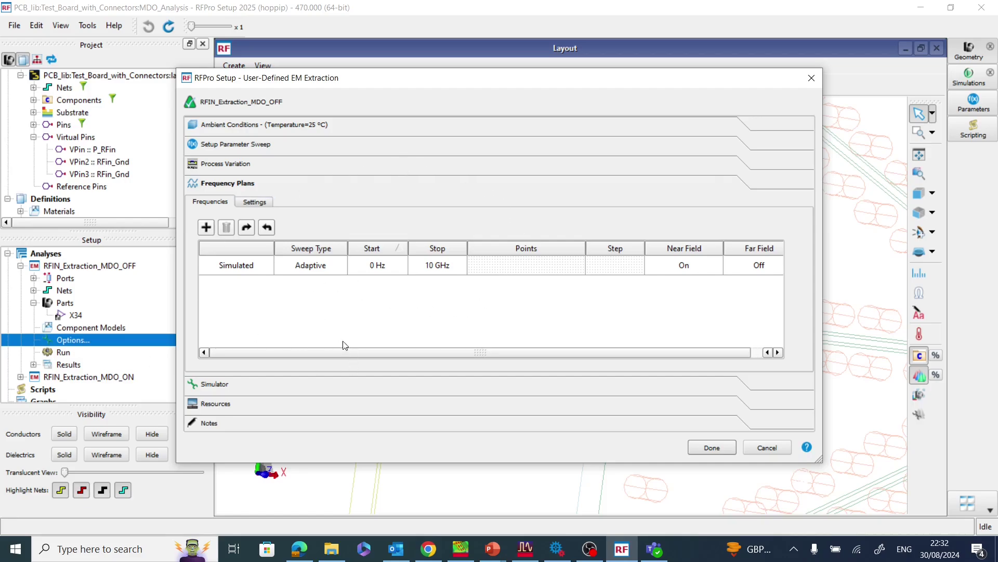
pyautogui.click(339, 383)
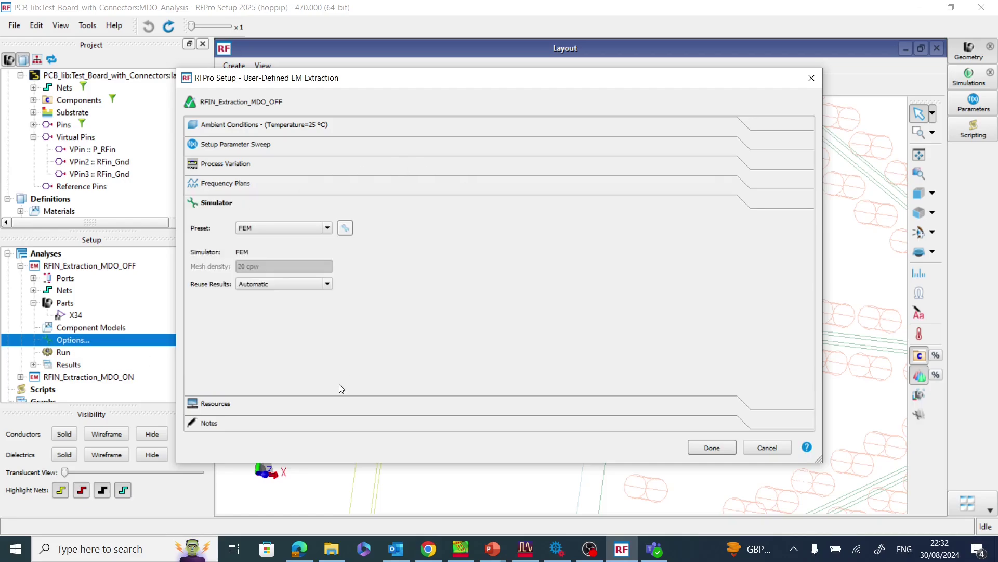
pyautogui.click(346, 228)
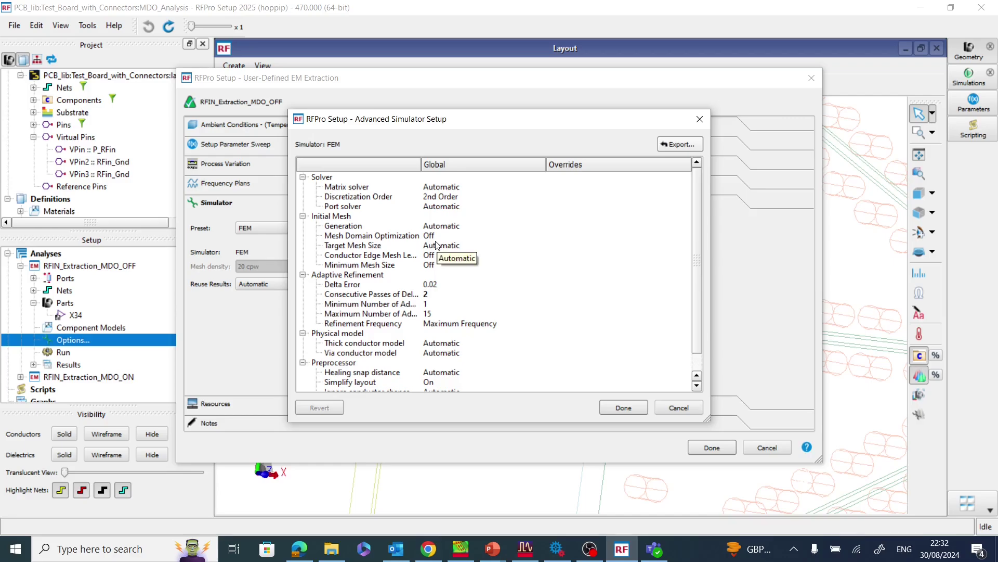
pyautogui.click(700, 119)
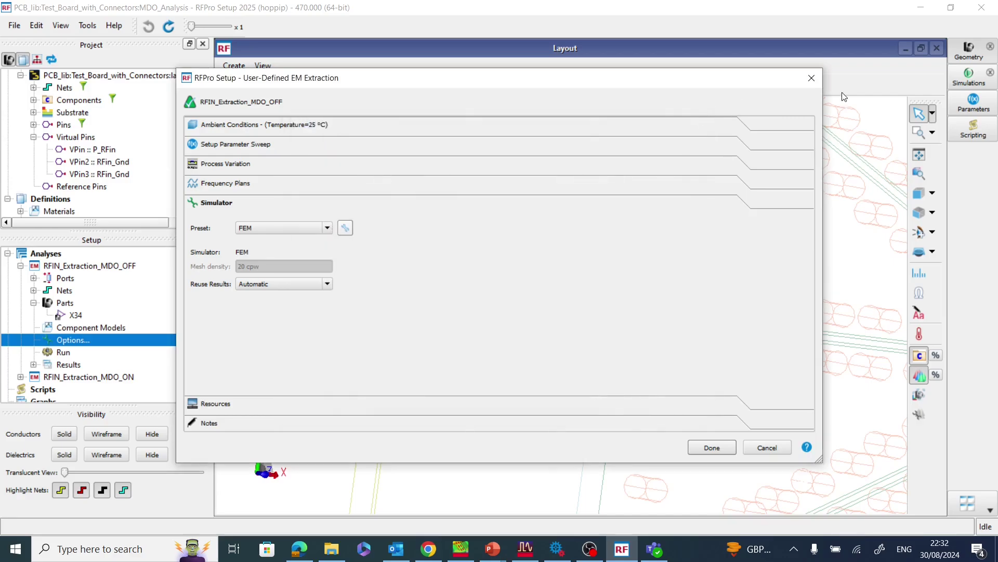
pyautogui.click(812, 79)
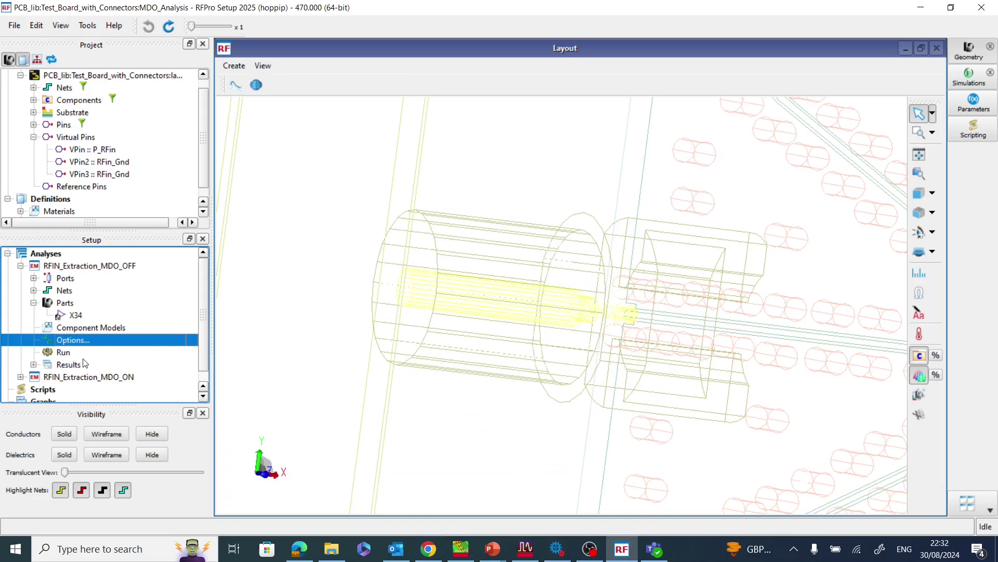
# - Review the RFIN_Extraction_MDO_OFF simulation log, from the computed frequency samples and memory use to the total elapsed time
pyautogui.click(969, 81)
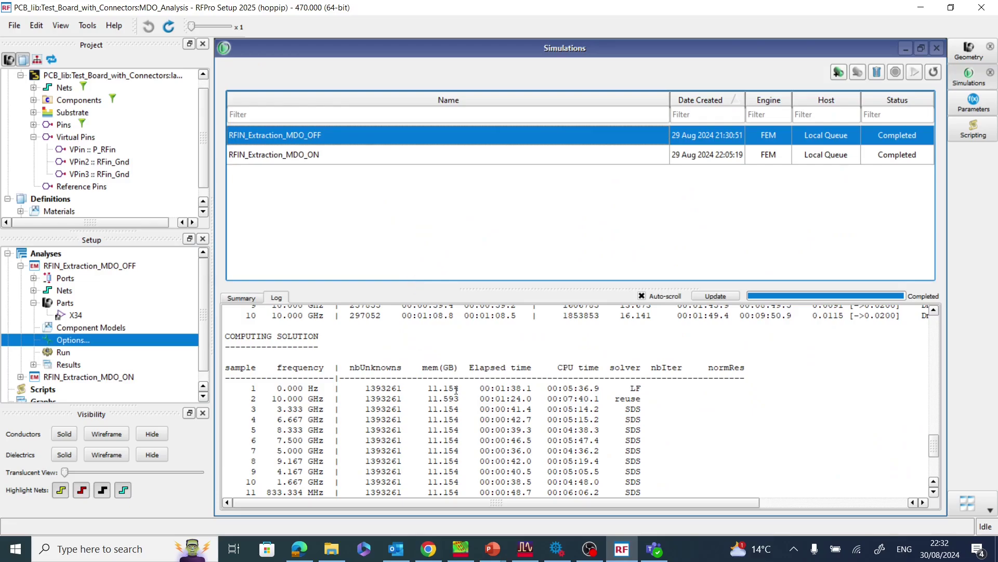
pyautogui.scroll(-1, 456, 389)
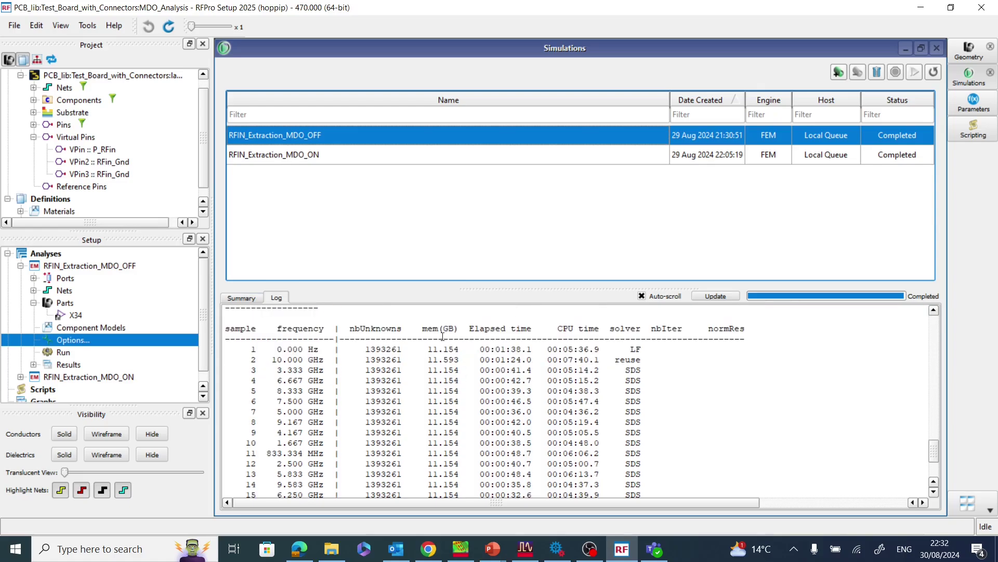
pyautogui.scroll(-3, 446, 406)
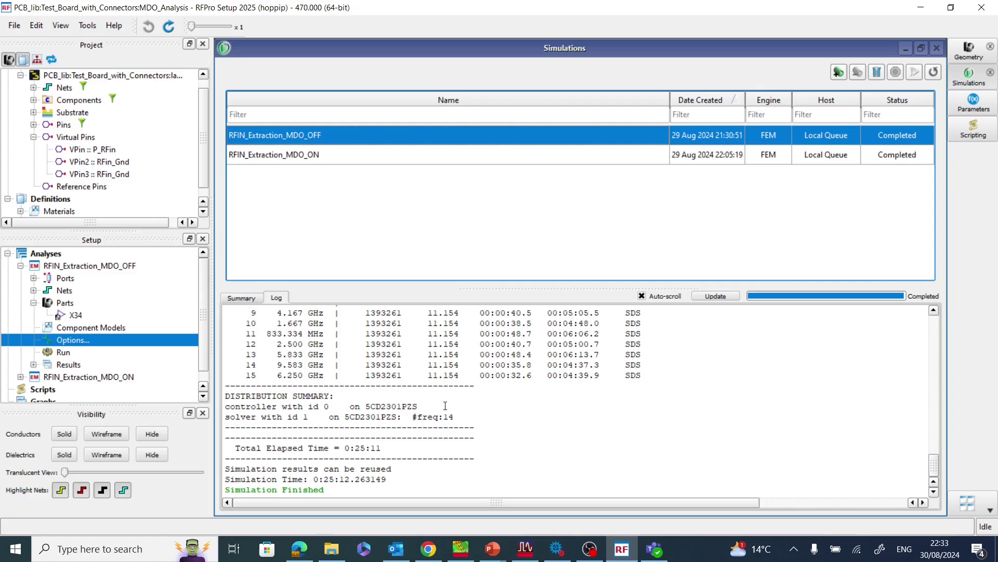
pyautogui.click(357, 448)
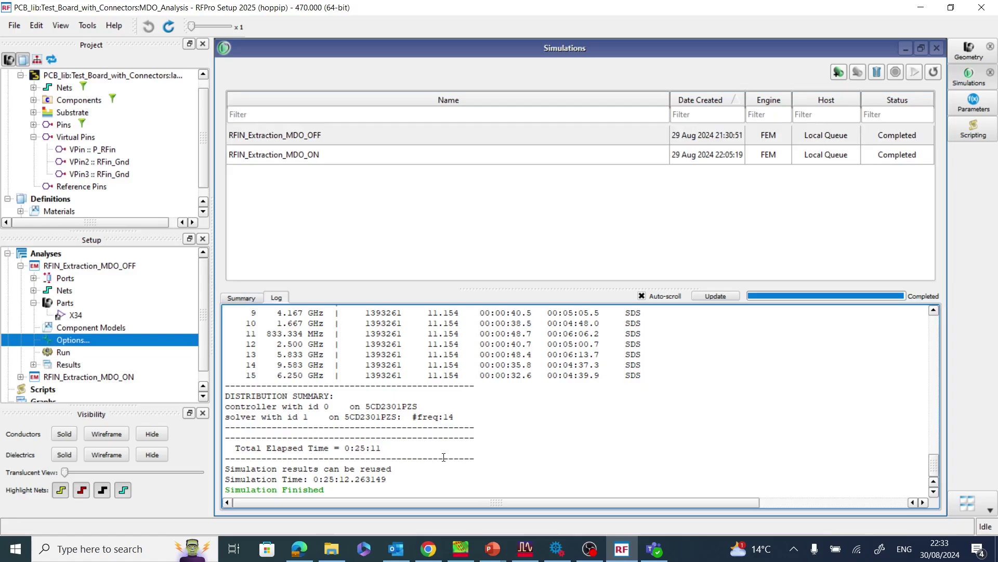
# - Collapse the RFIN_Extraction_MDO_OFF analysis and show its copy options, including duplication, without making a copy
pyautogui.click(23, 266)
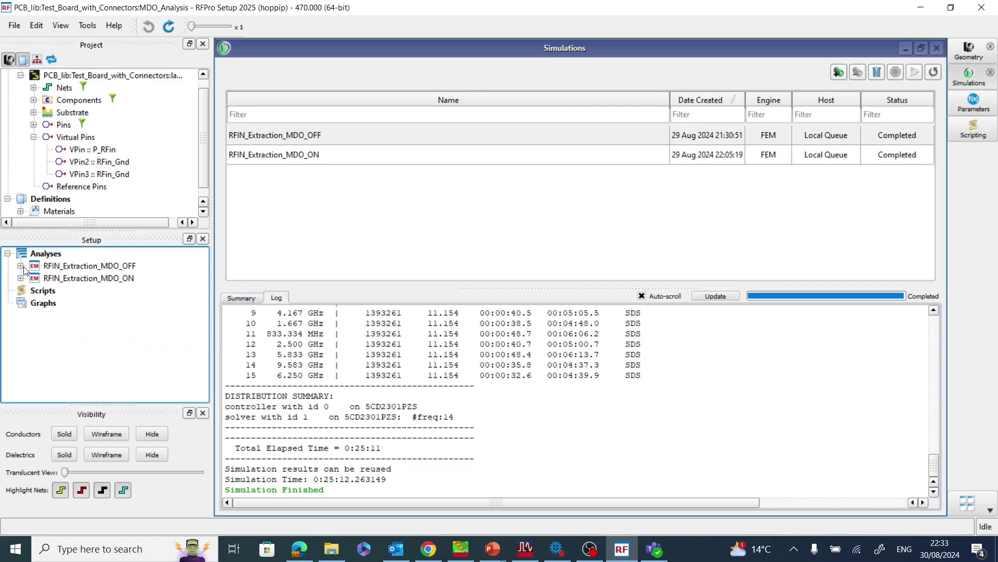
pyautogui.click(99, 270)
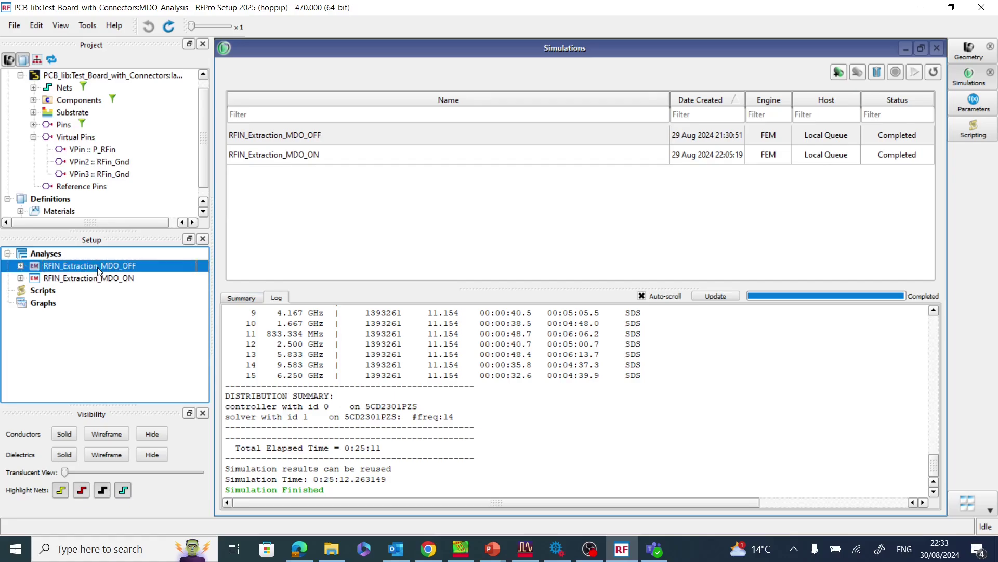
pyautogui.rightClick(98, 270)
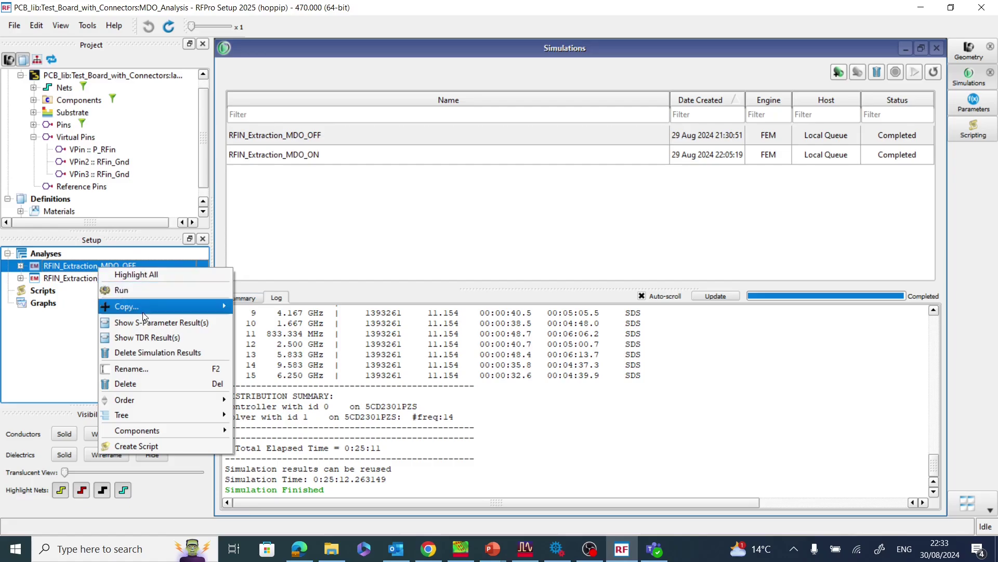
pyautogui.moveTo(142, 308)
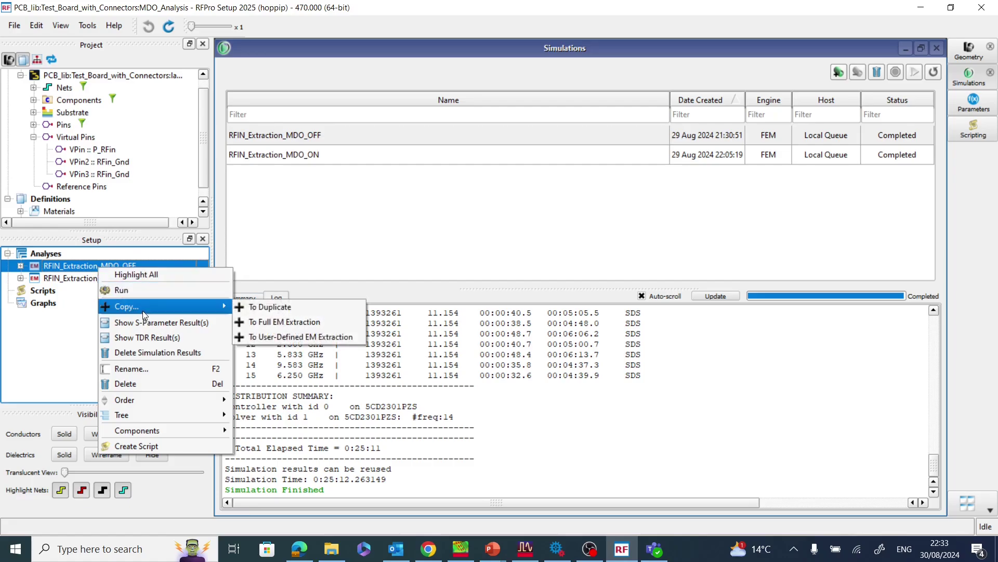
pyautogui.click(266, 309)
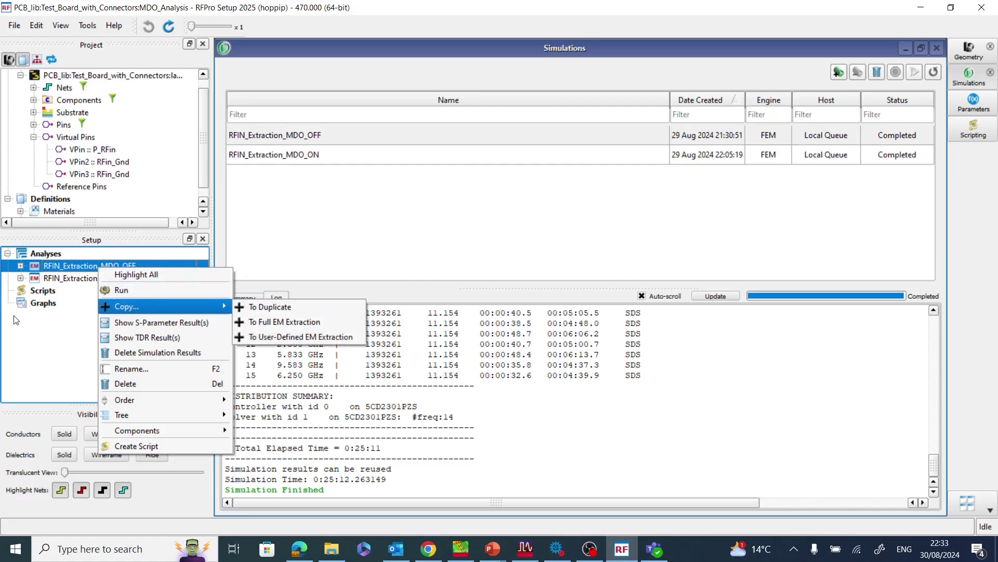
# - Expand RFIN_Extraction_MDO_ON and open the advanced FEM simulator setup in its options
pyautogui.click(20, 279)
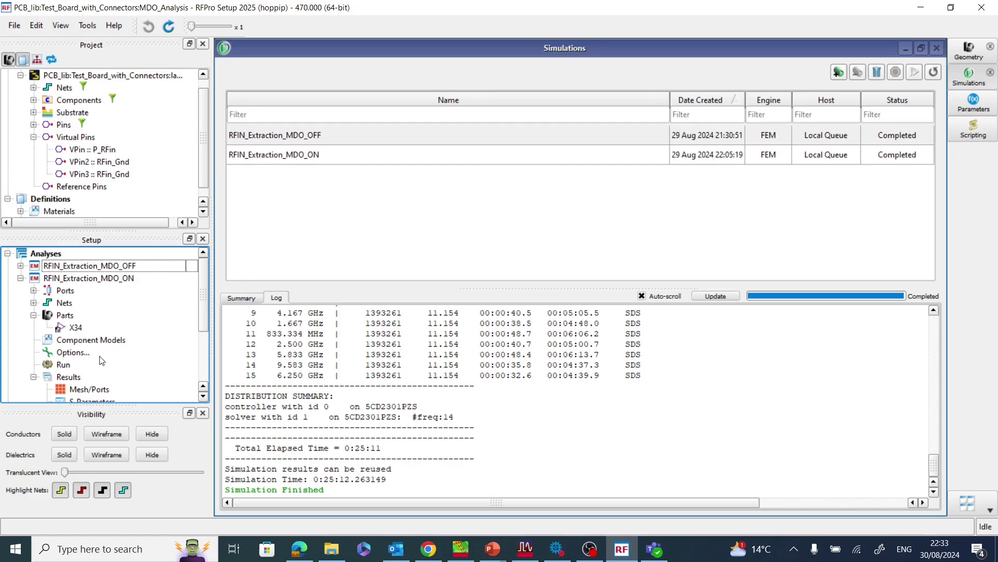
pyautogui.doubleClick(73, 354)
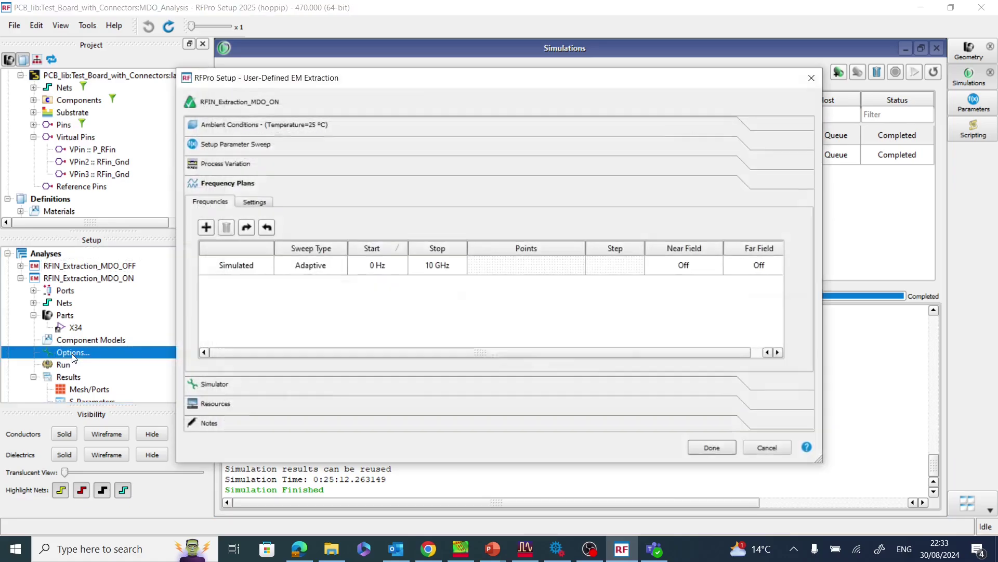
pyautogui.click(305, 386)
pyautogui.click(344, 228)
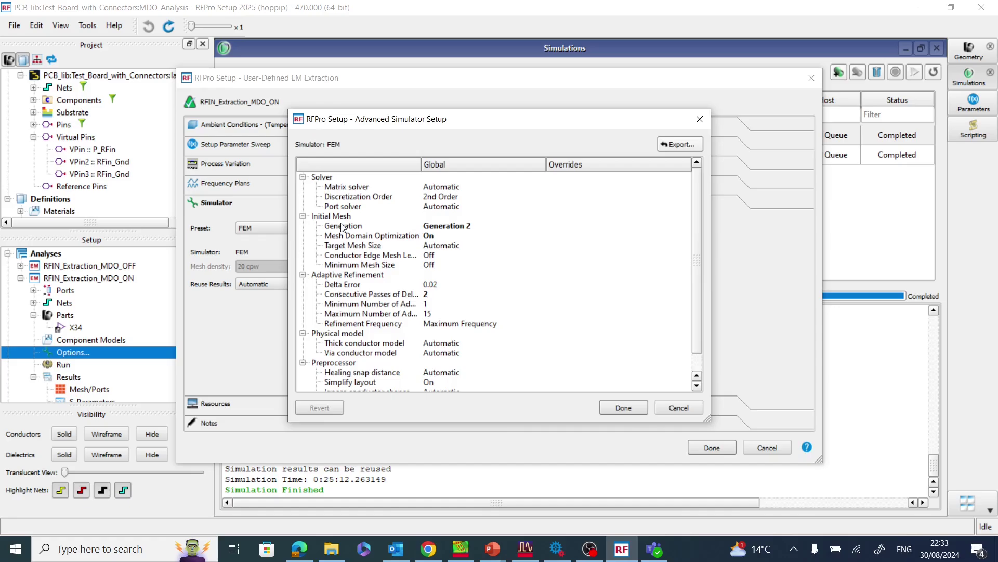
# - Select Generation 2 for the initial mesh and accept the advanced simulator setup and the analysis options
pyautogui.click(451, 227)
pyautogui.click(501, 227)
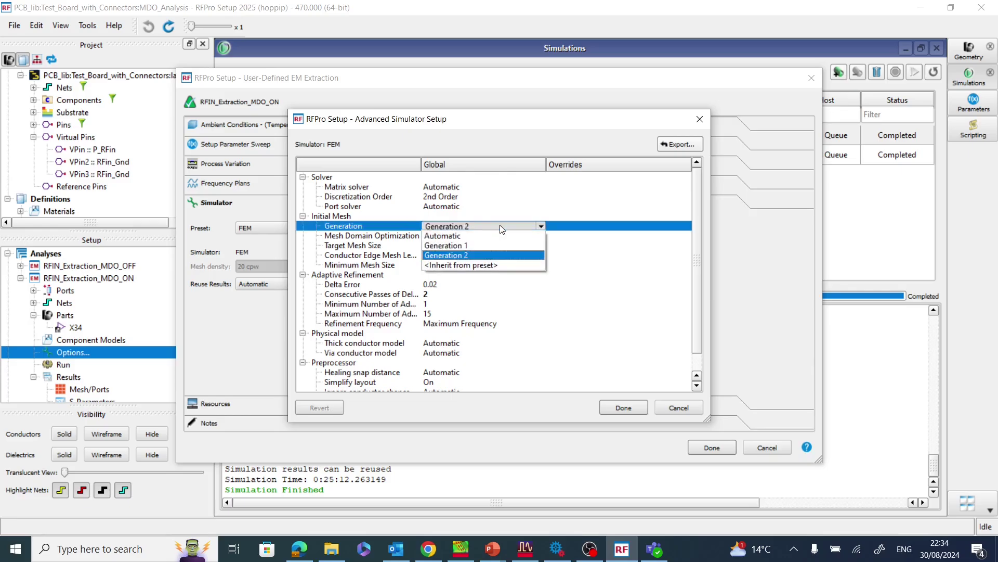
pyautogui.click(500, 260)
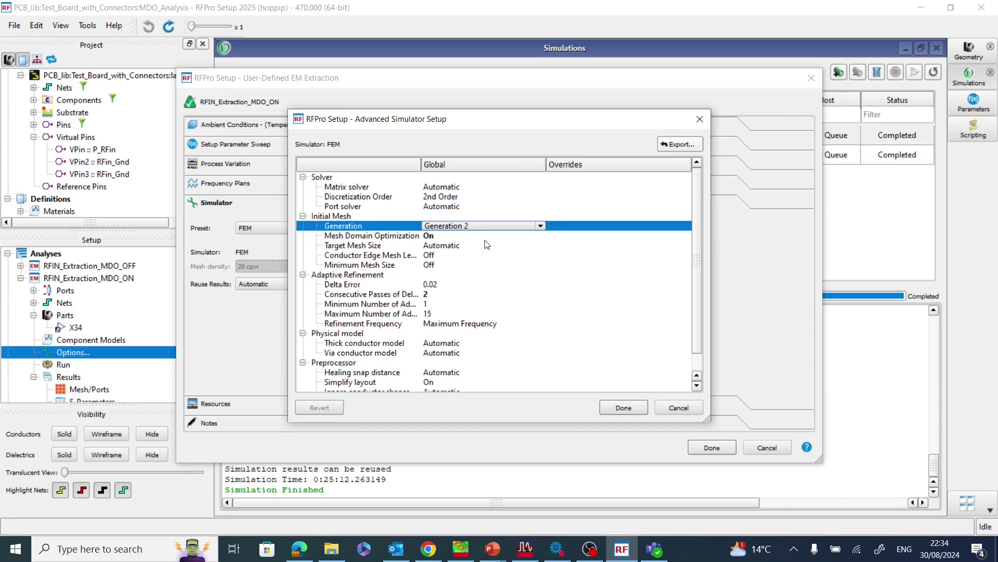
pyautogui.click(624, 407)
pyautogui.click(718, 447)
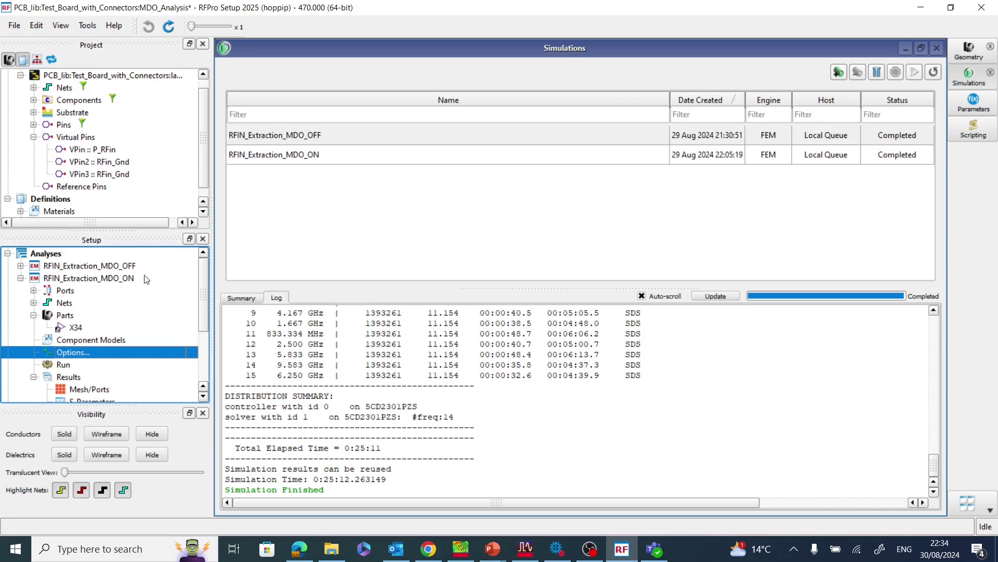
# - Review the RFIN_Extraction_MDO_ON simulation log, comparing its unknowns, memory use and total elapsed time with the MDO_OFF run
pyautogui.scroll(-1, 117, 341)
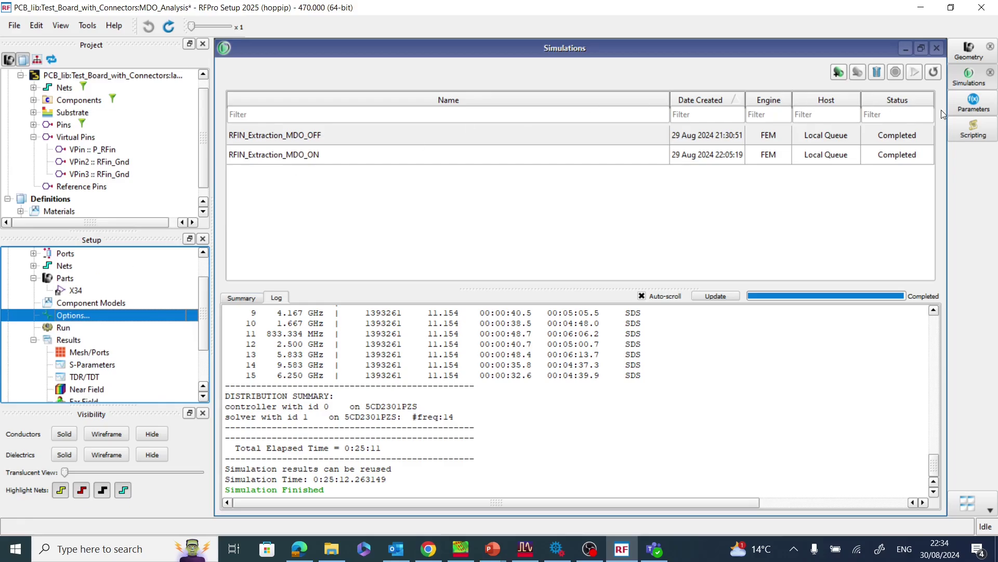
pyautogui.click(408, 159)
pyautogui.scroll(6, 469, 369)
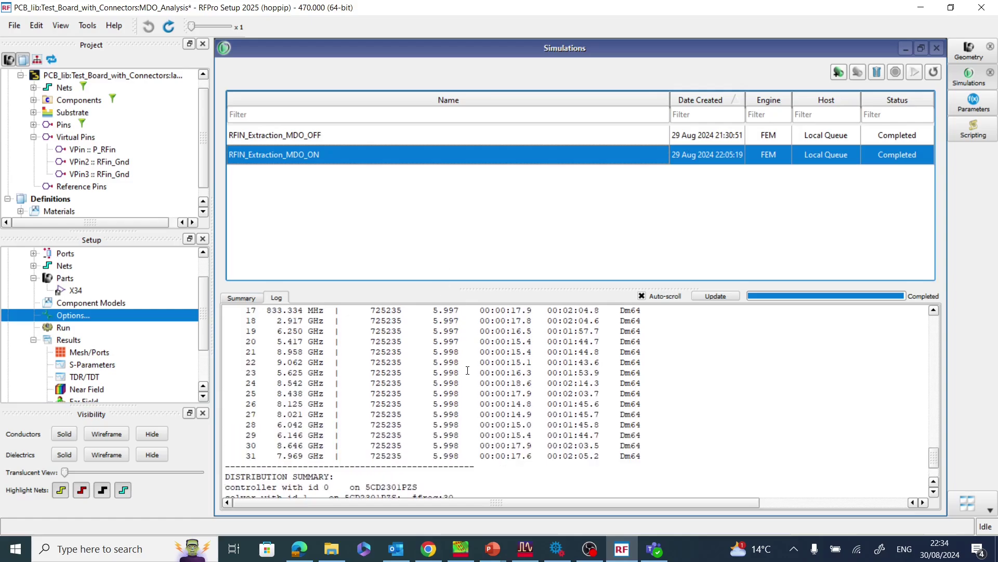
pyautogui.scroll(3, 469, 368)
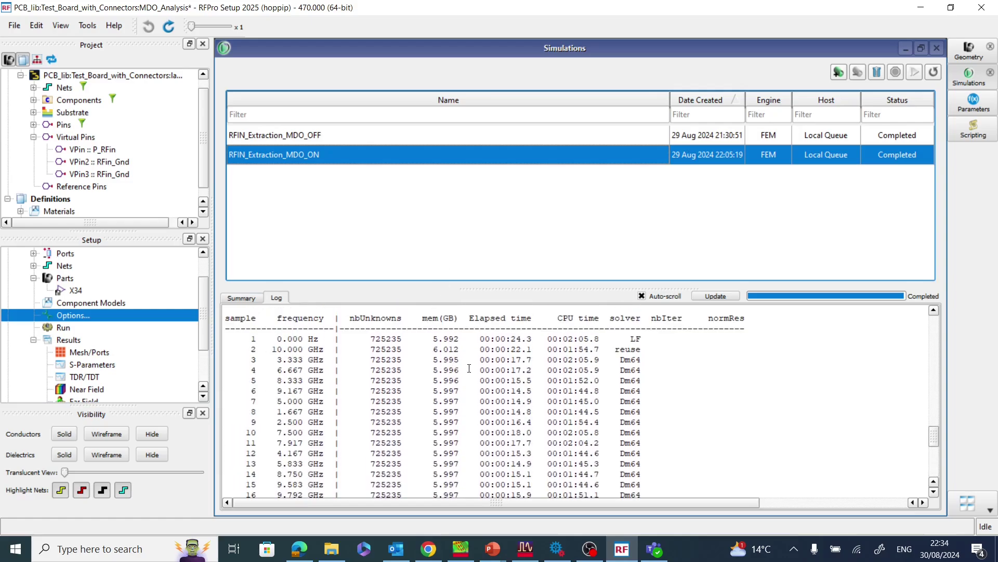
pyautogui.scroll(1, 469, 369)
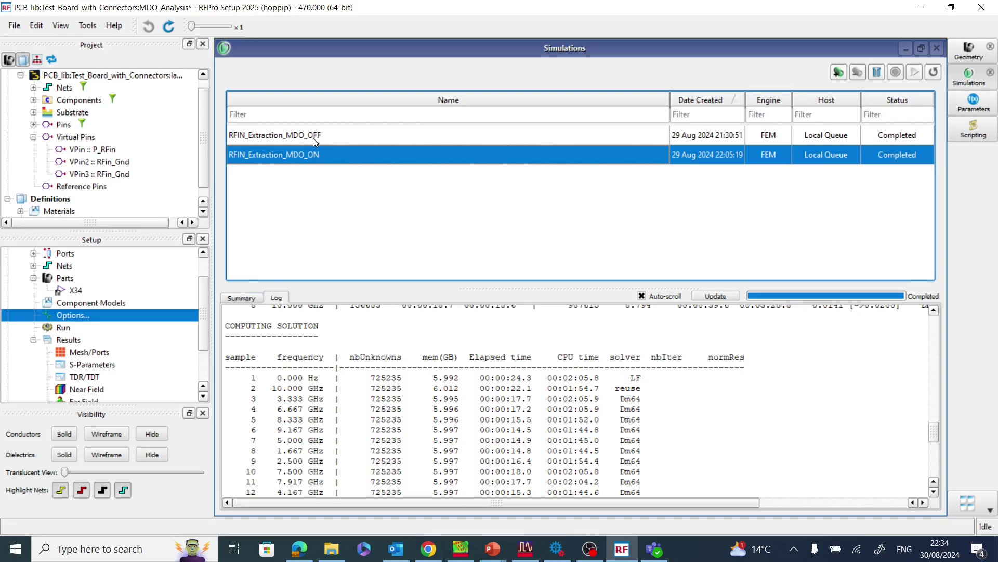
pyautogui.scroll(-10, 428, 371)
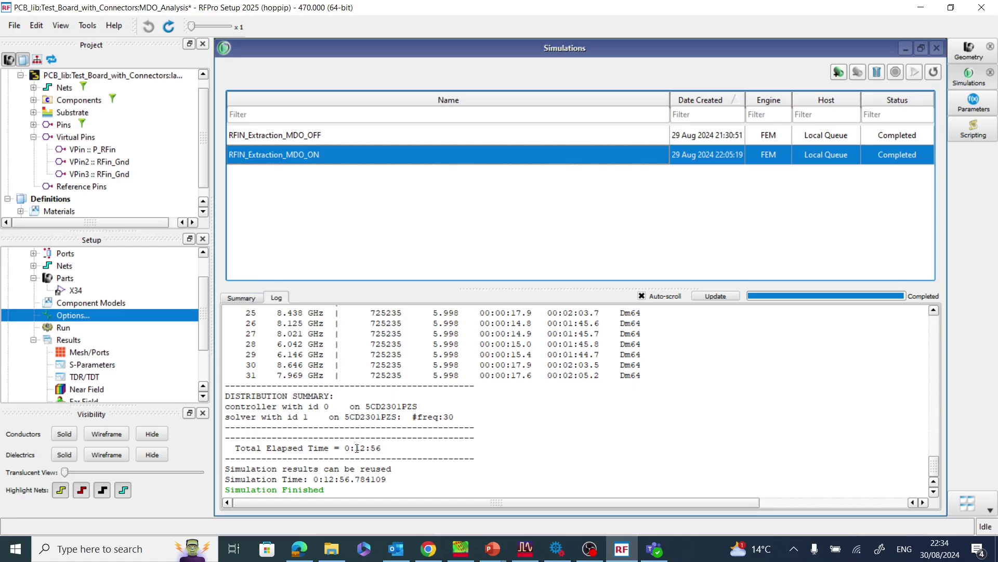
pyautogui.moveTo(357, 448); pyautogui.dragTo(422, 452)
pyautogui.click(440, 452)
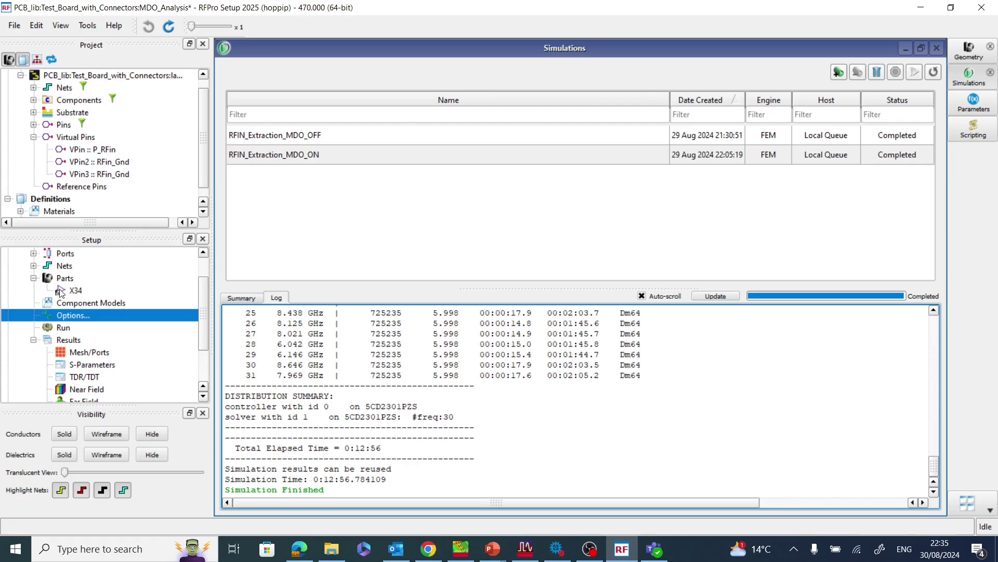
# - Collapse the RFIN_Extraction_MDO_ON analysis and expand the results of RFIN_Extraction_MDO_OFF in the setup tree
pyautogui.click(33, 277)
pyautogui.scroll(1, 41, 316)
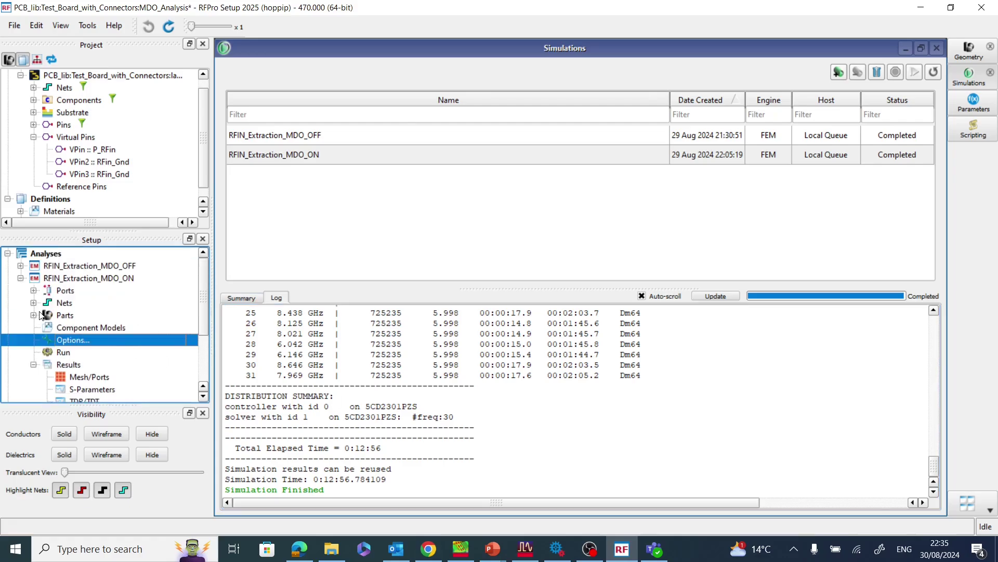
pyautogui.click(21, 278)
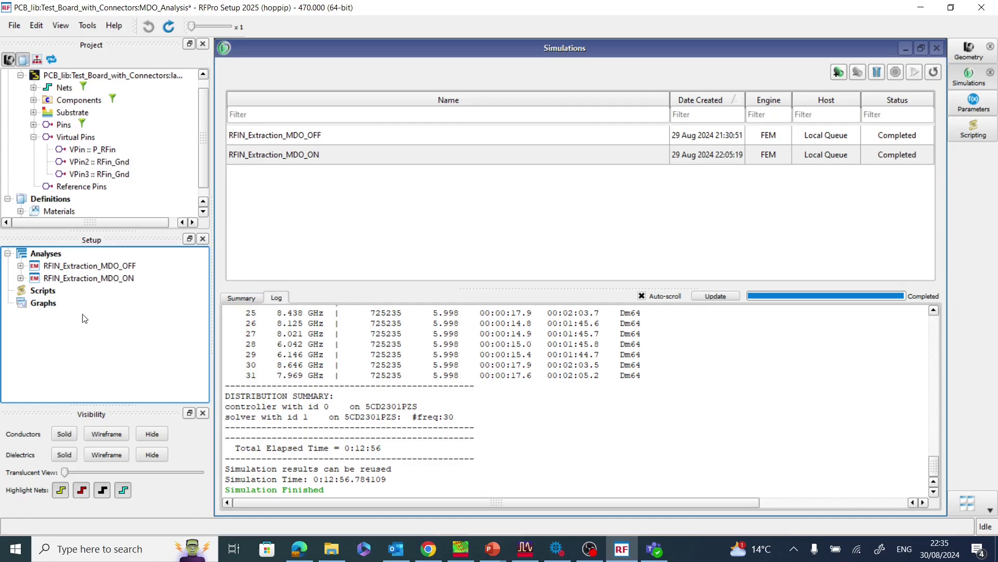
pyautogui.click(21, 267)
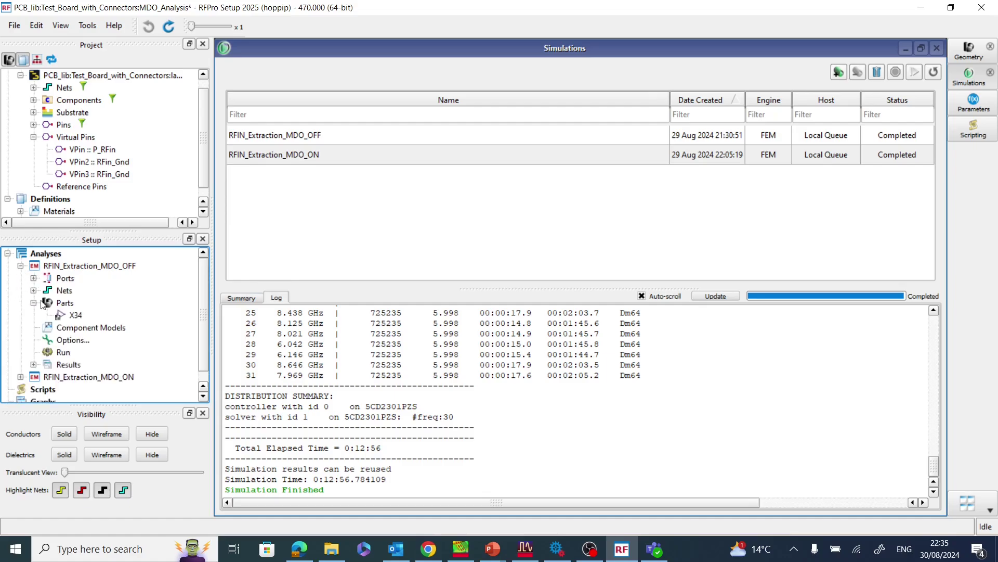
pyautogui.click(34, 365)
pyautogui.scroll(-1, 109, 356)
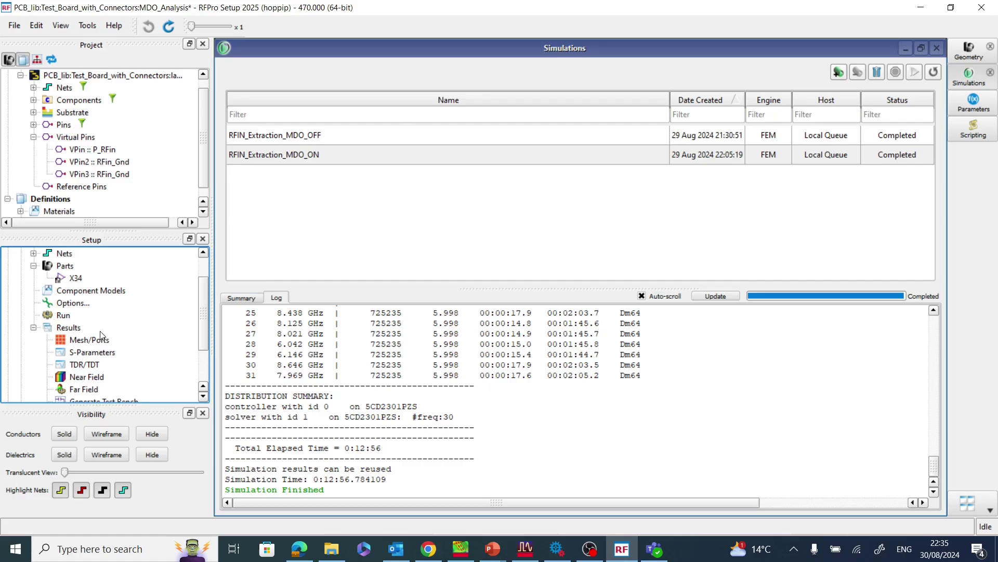
# - Display the RFIN_Extraction_MDO_OFF mesh on the layout and examine it across the whole board
pyautogui.click(972, 55)
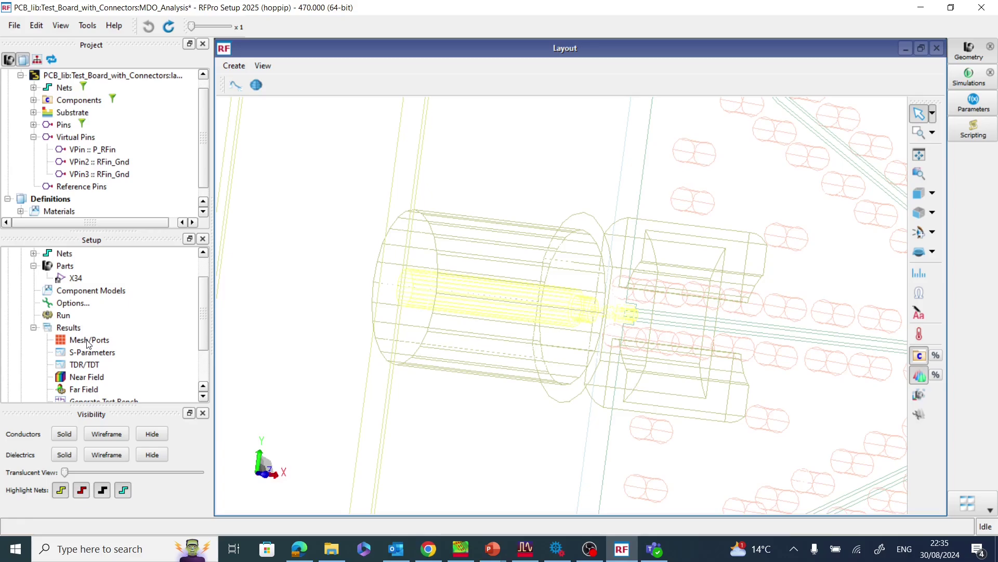
pyautogui.doubleClick(86, 340)
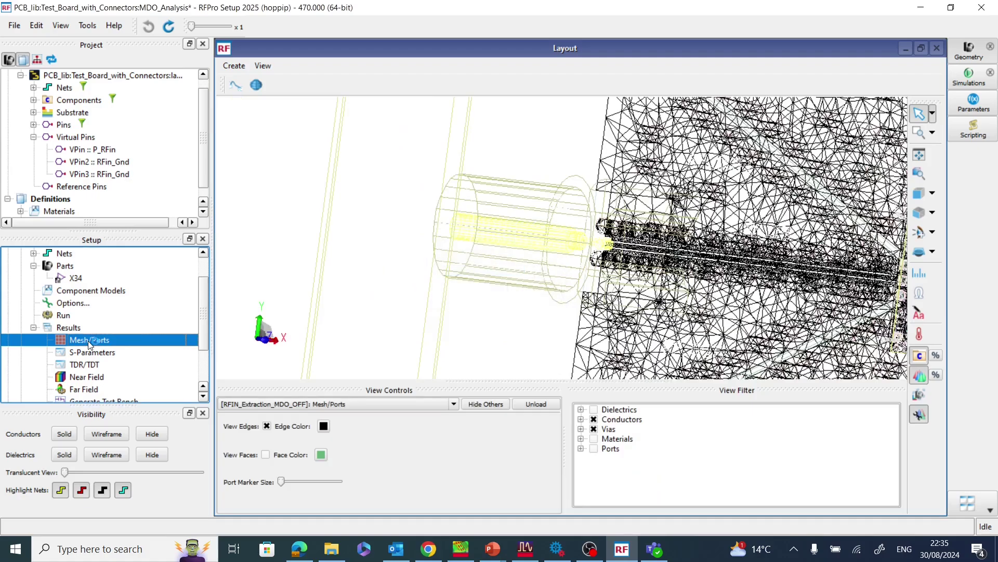
pyautogui.scroll(-5, 572, 328)
pyautogui.moveTo(567, 327); pyautogui.dragTo(663, 205, button='middle')
pyautogui.scroll(1, 641, 204)
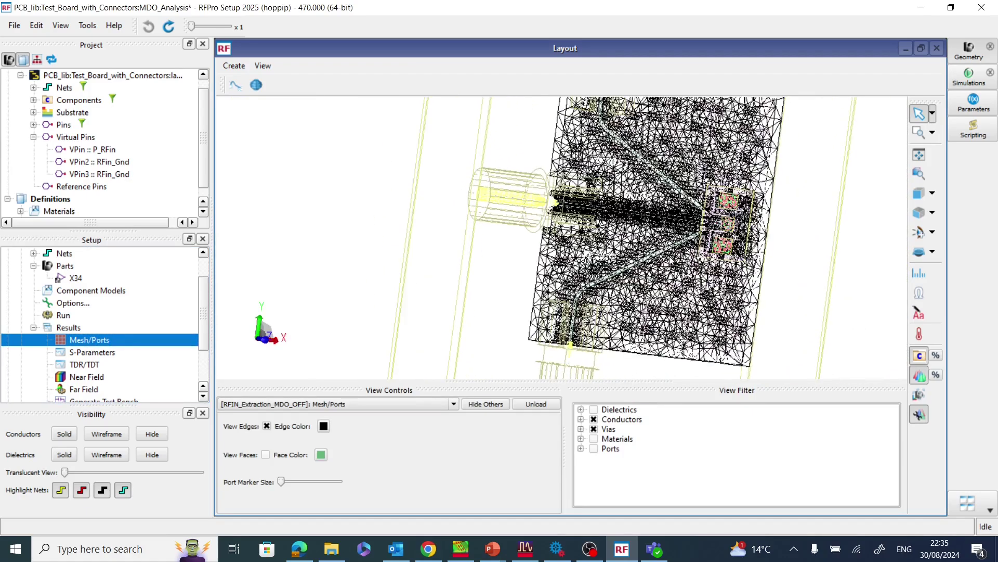
pyautogui.scroll(-1, 656, 234)
pyautogui.scroll(1, 651, 204)
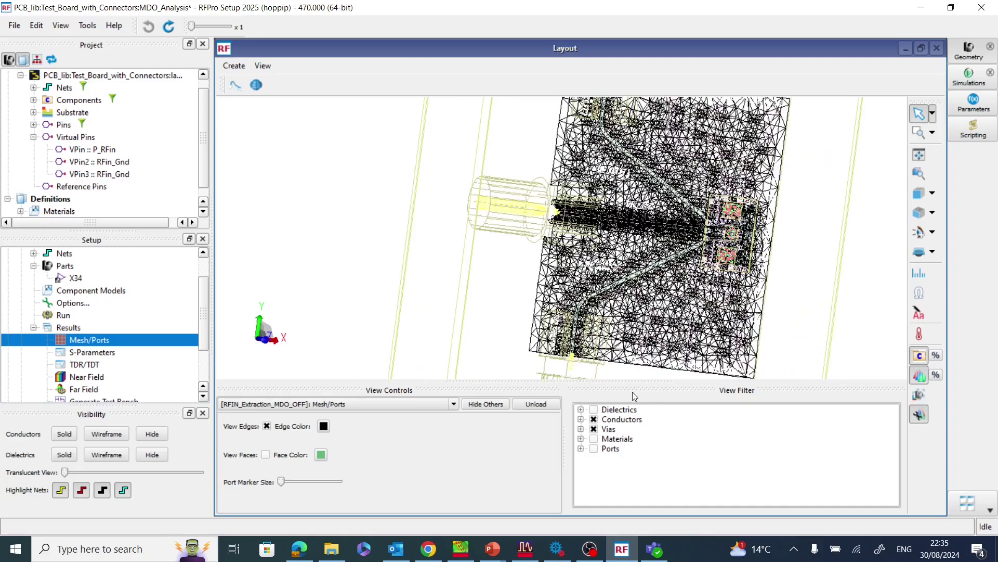
# - Include the dielectrics in the MDO_OFF mesh display, inspect it from another angle, and unload the mesh
pyautogui.click(594, 410)
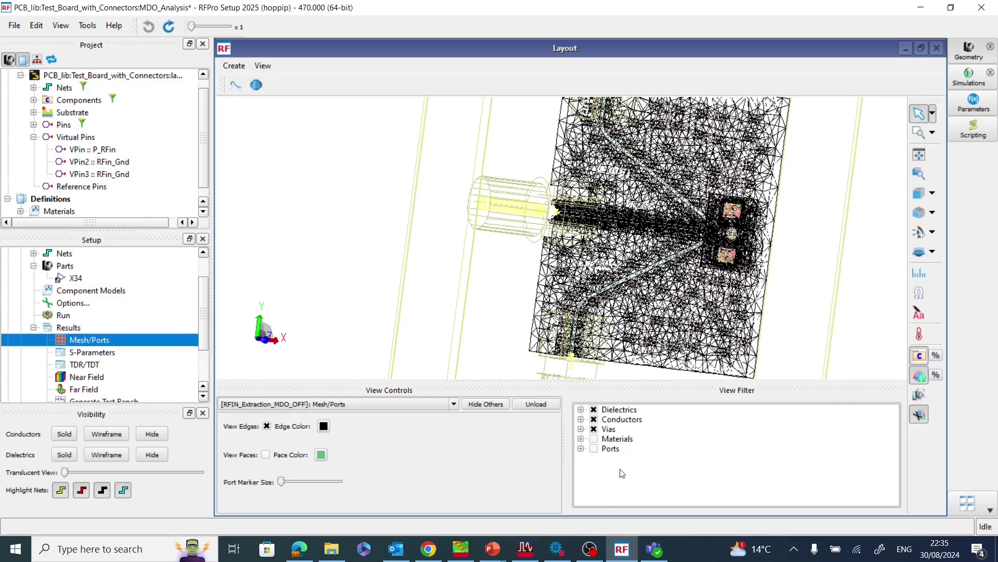
pyautogui.moveTo(679, 325); pyautogui.dragTo(642, 297, button='middle')
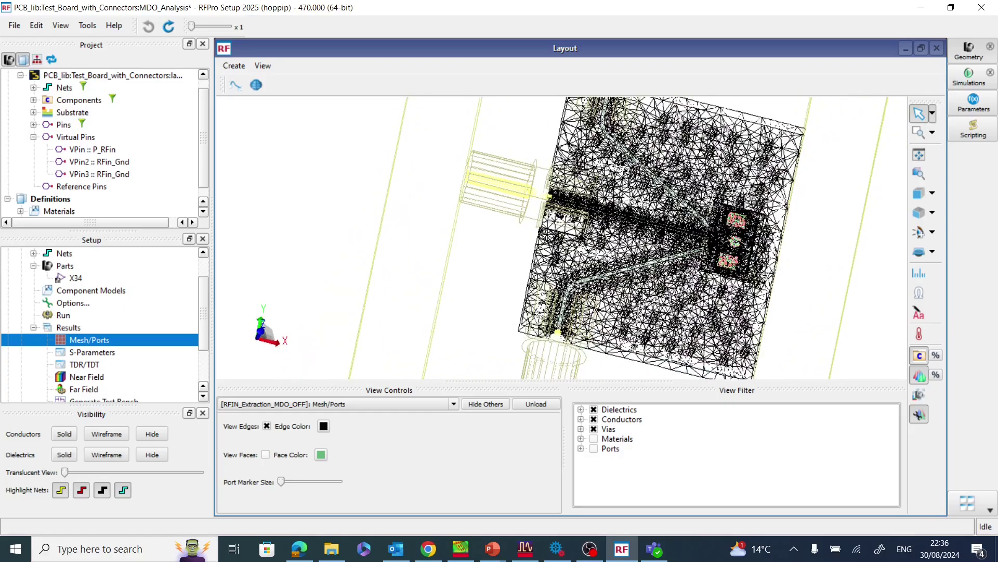
pyautogui.click(549, 407)
# - Display the RFIN_Extraction_MDO_ON mesh on the layout, compare its density away from the RF input line, and unload it
pyautogui.scroll(1, 18, 269)
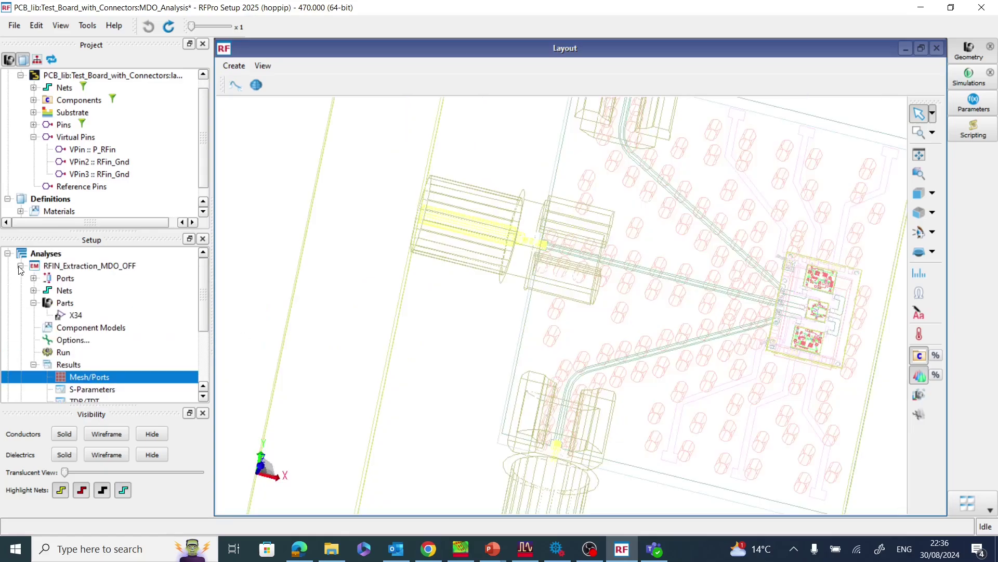
pyautogui.click(20, 265)
pyautogui.click(21, 278)
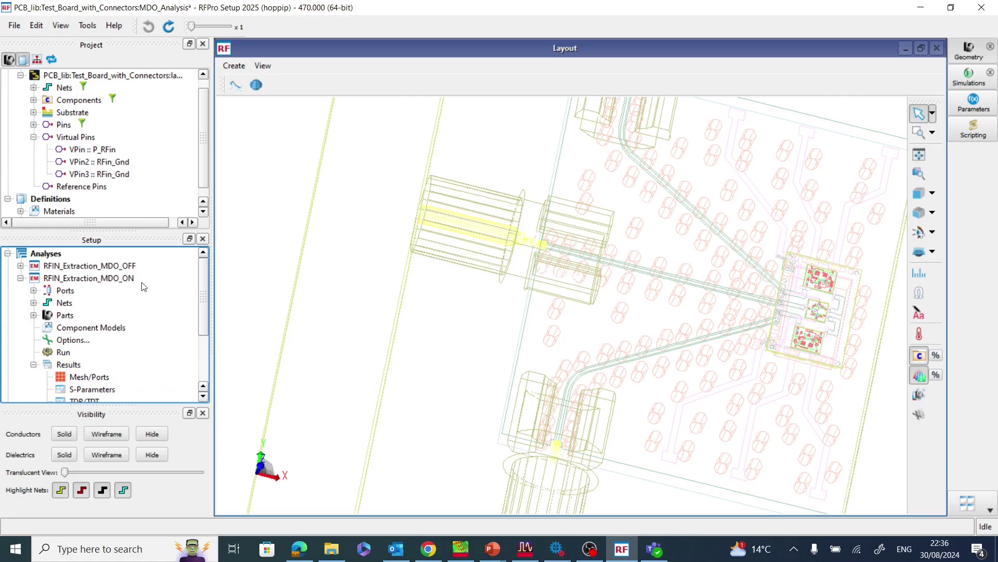
pyautogui.doubleClick(92, 377)
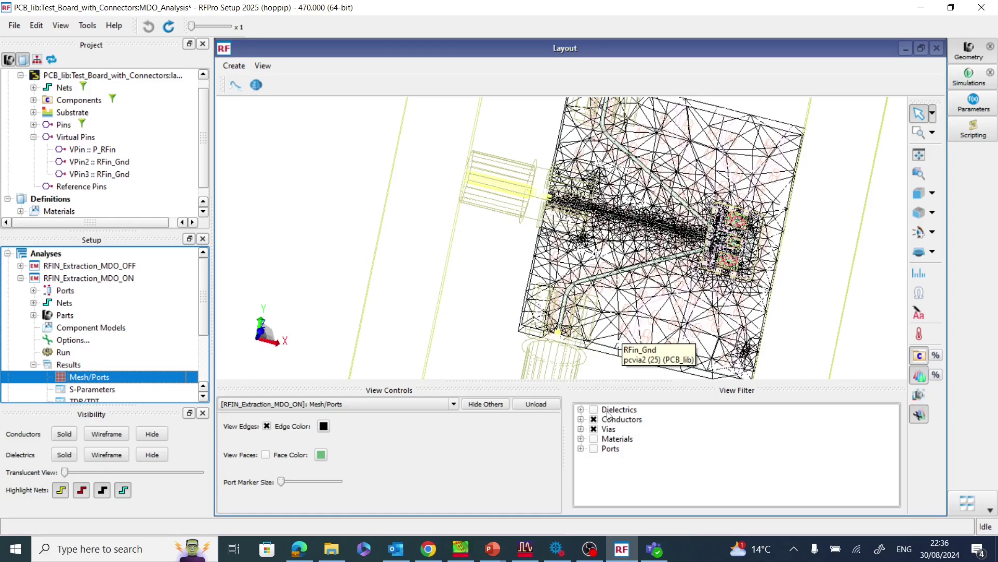
pyautogui.click(535, 403)
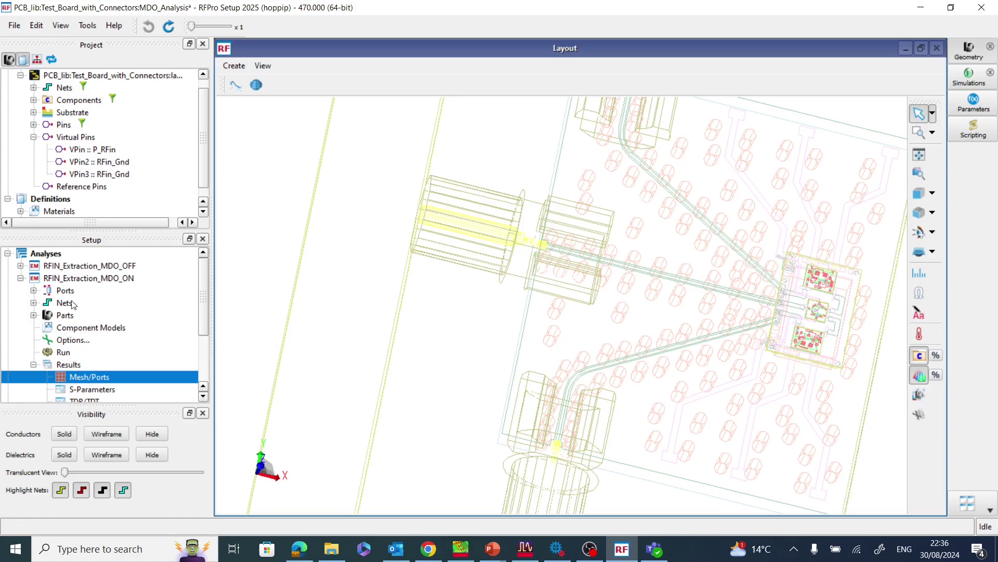
# - Show the S-parameter results of RFIN_Extraction_MDO_OFF and RFIN_Extraction_MDO_ON together in one maximized plot window
pyautogui.click(21, 278)
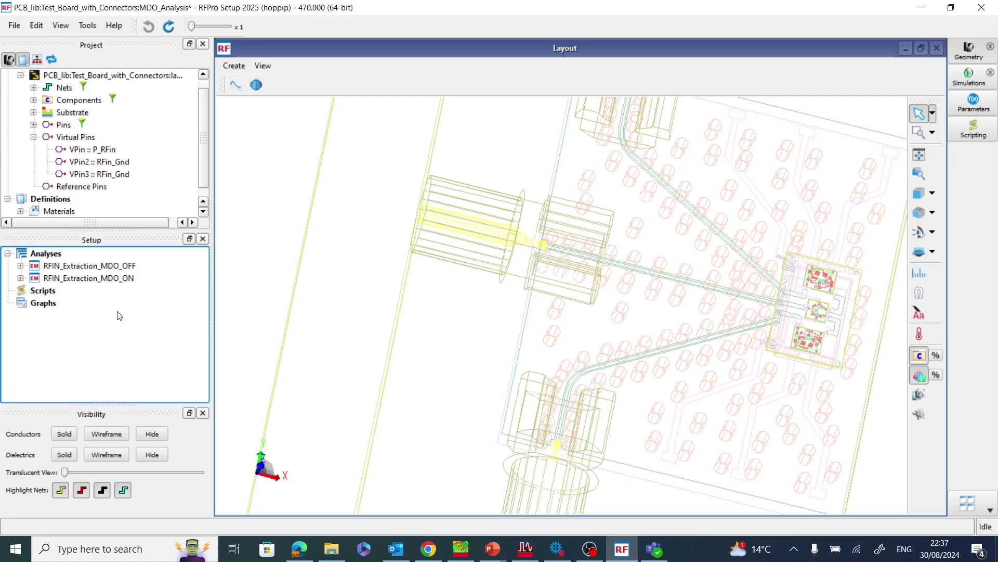
pyautogui.click(102, 267)
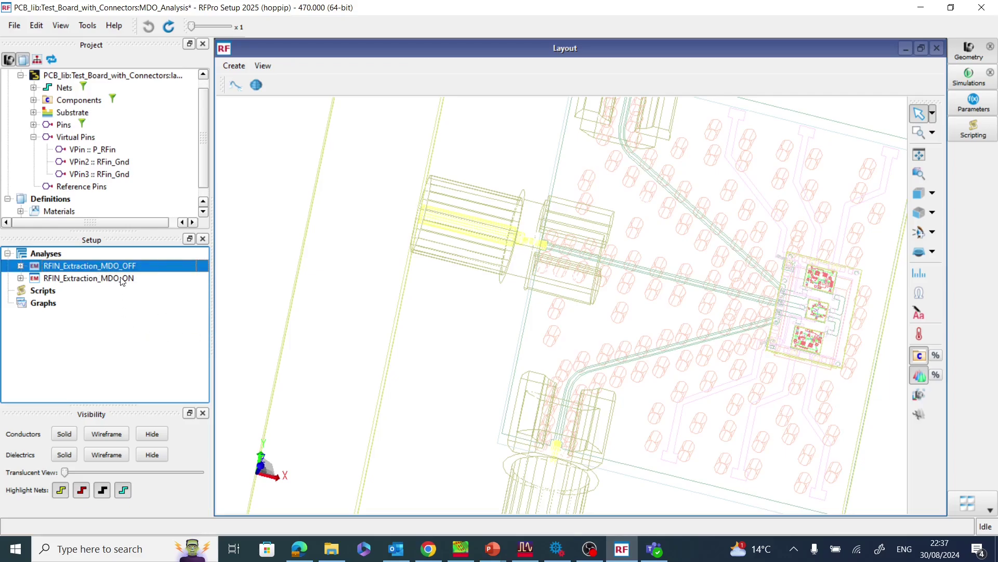
pyautogui.keyDown('ctrl'); pyautogui.click(123, 279); pyautogui.keyUp('ctrl')
pyautogui.rightClick(124, 278)
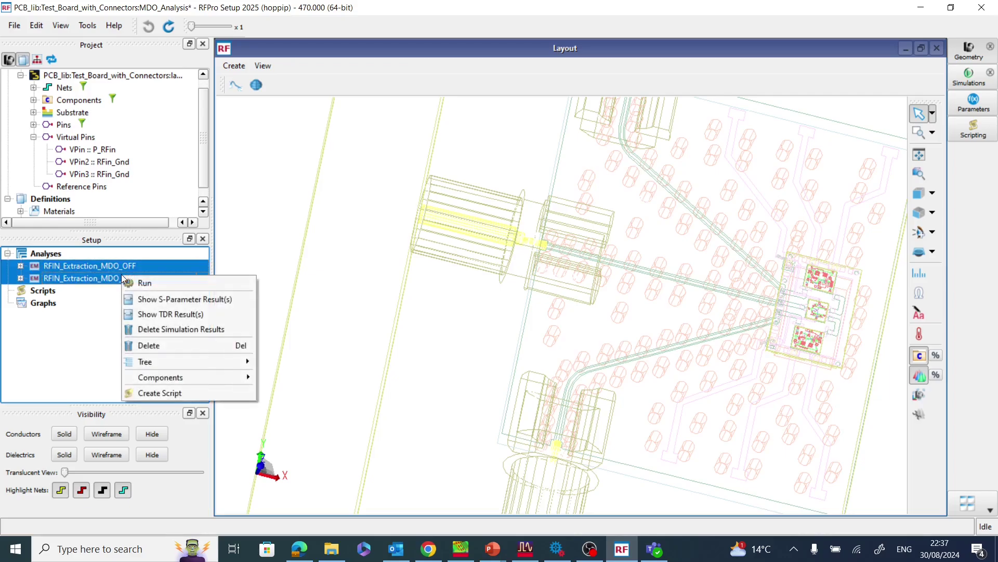
pyautogui.click(193, 300)
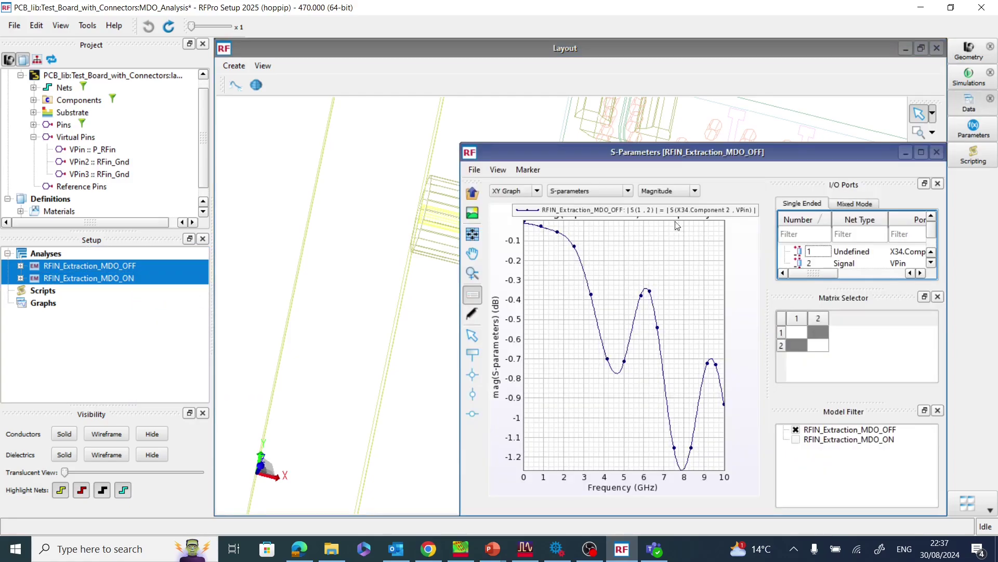
pyautogui.moveTo(768, 156); pyautogui.dragTo(599, 133)
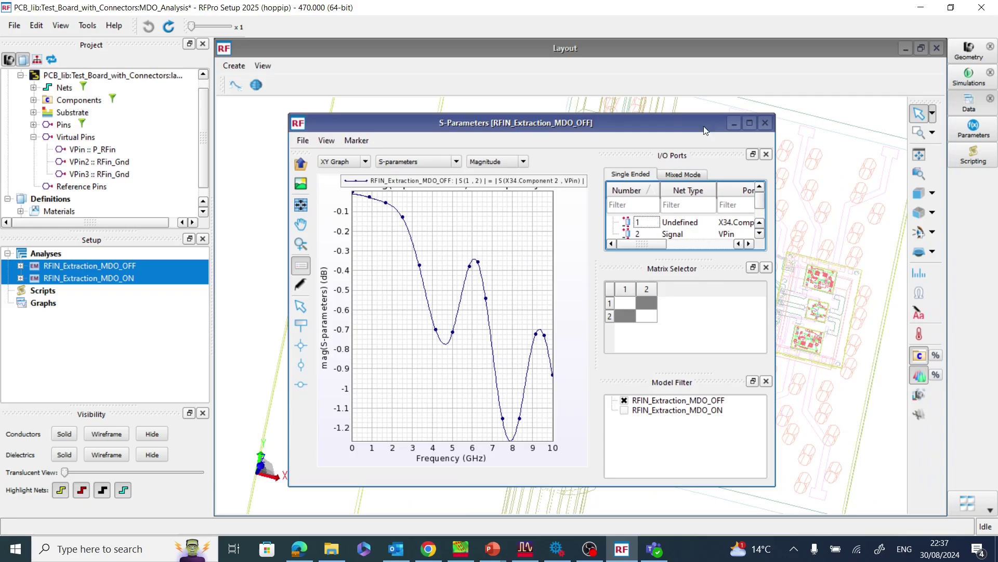
pyautogui.doubleClick(749, 128)
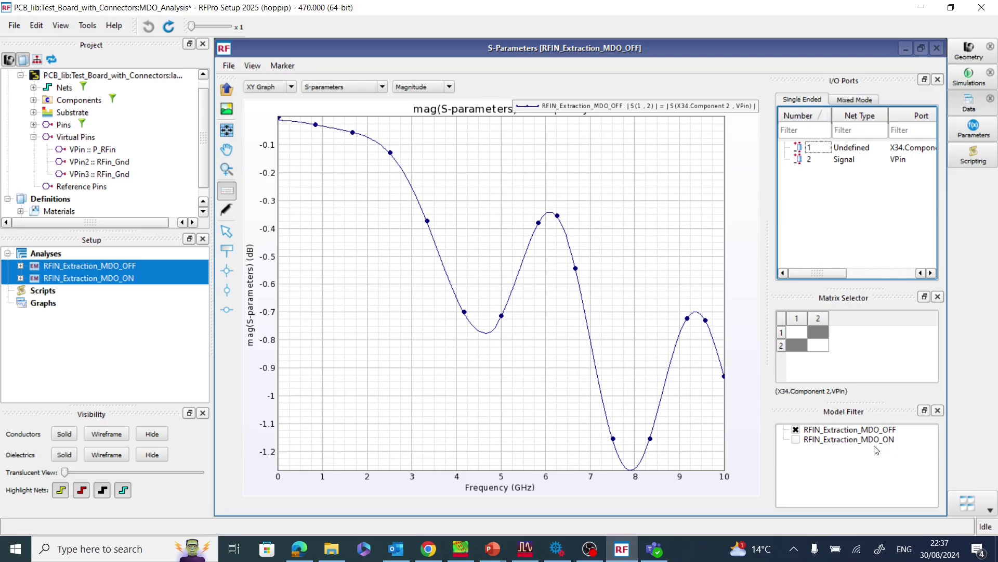
# - Overlay the RFIN_Extraction_MDO_ON curve on the S(1,2) magnitude plot, compare it with MDO_OFF up to 10 GHz, and close the plot
pyautogui.click(796, 440)
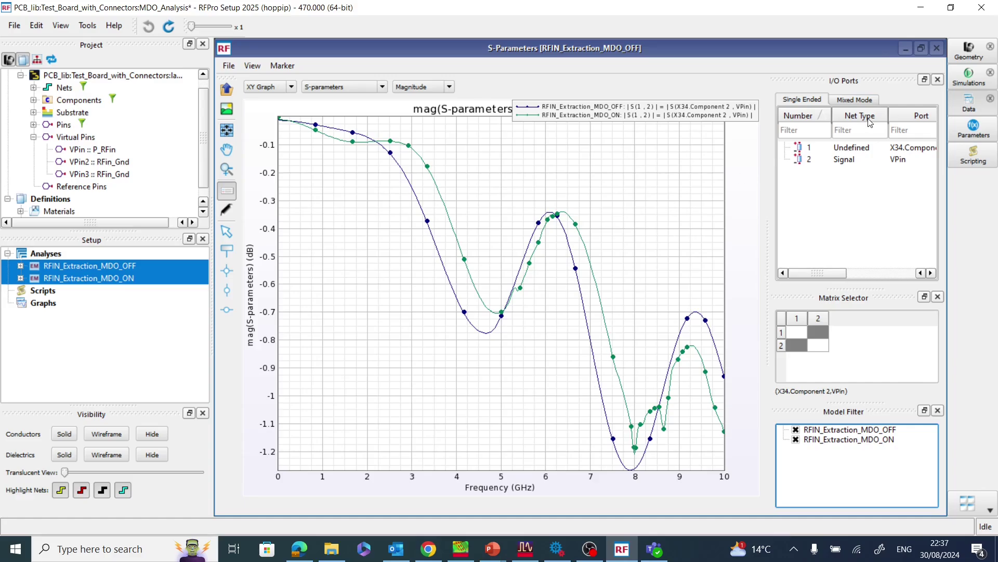
pyautogui.click(939, 48)
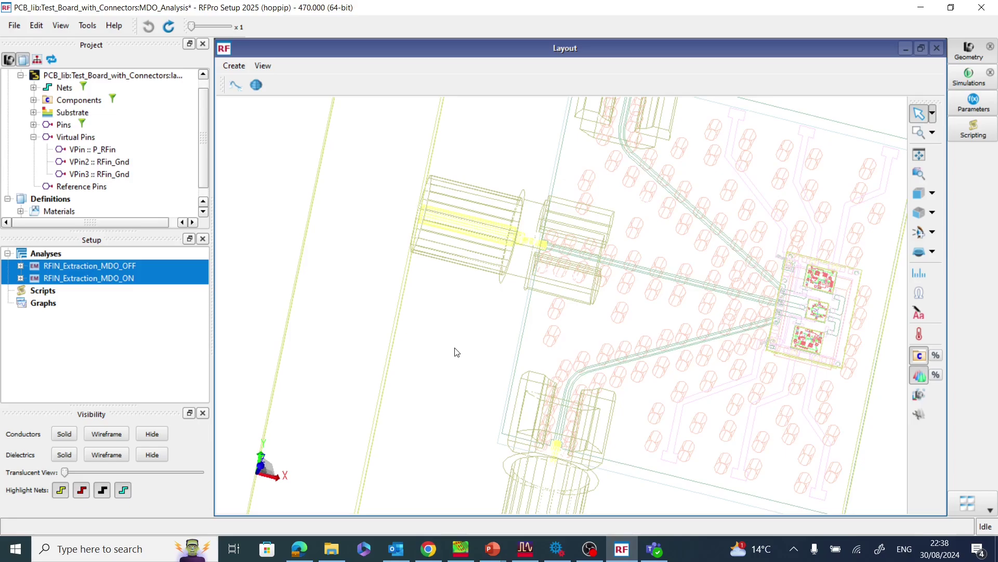
pyautogui.click(457, 352)
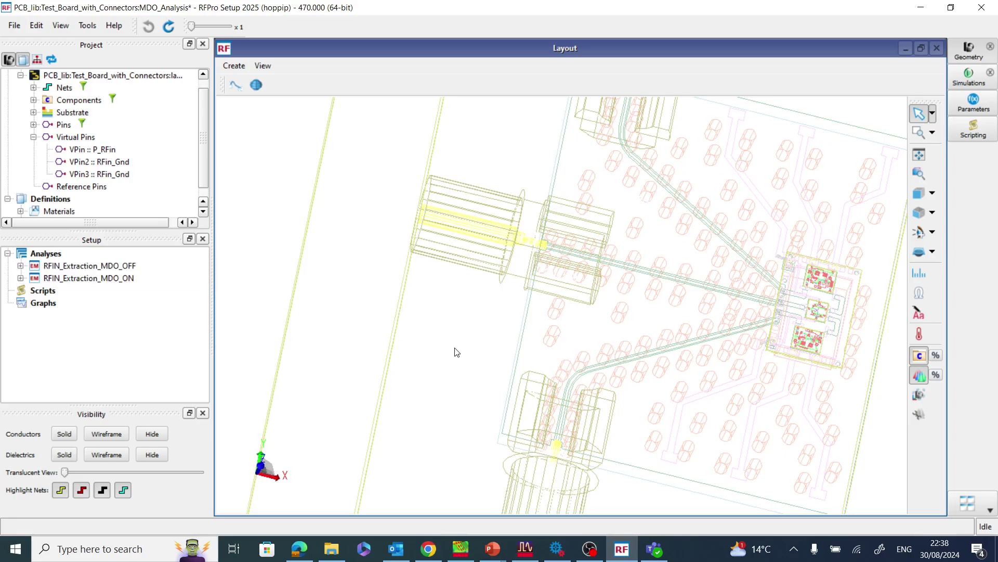